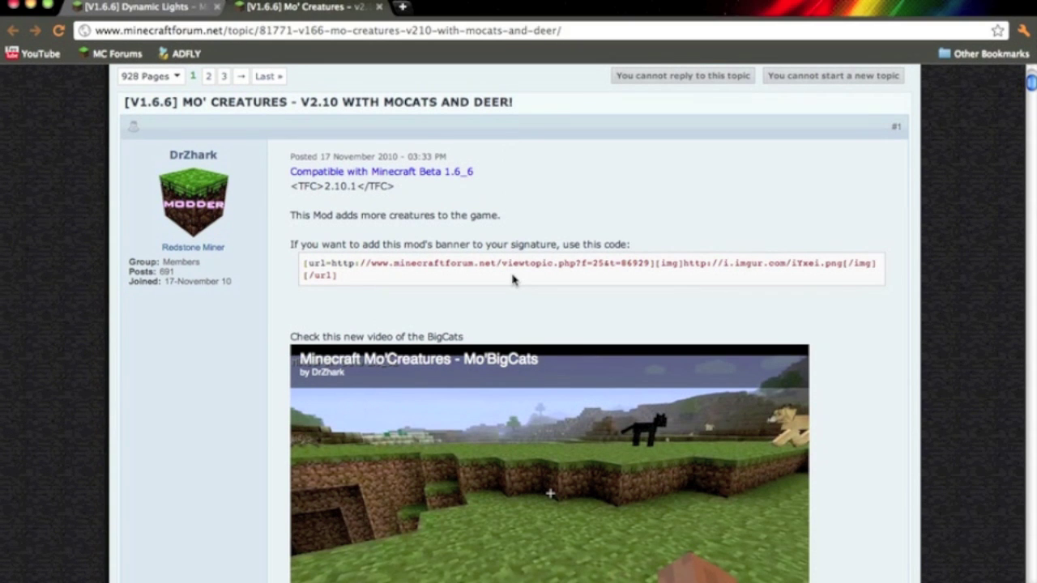
Scroll down to the forum post's 'Download the Mod' section and download Mo'Creatures Mod v2.10.1.zip.
scroll(512, 279, "down", 3)
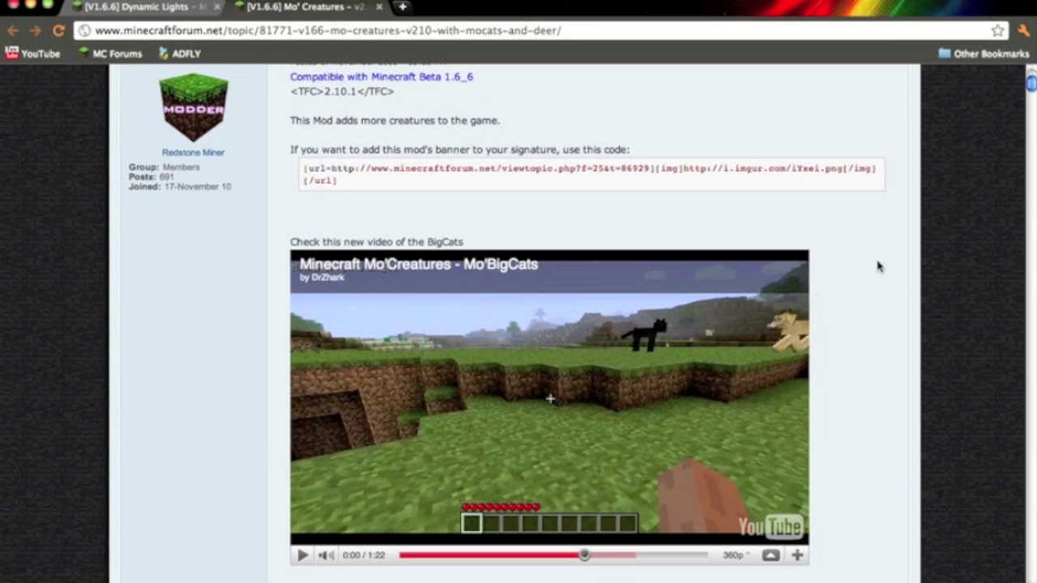
left_click_drag(1032, 81, 1031, 103)
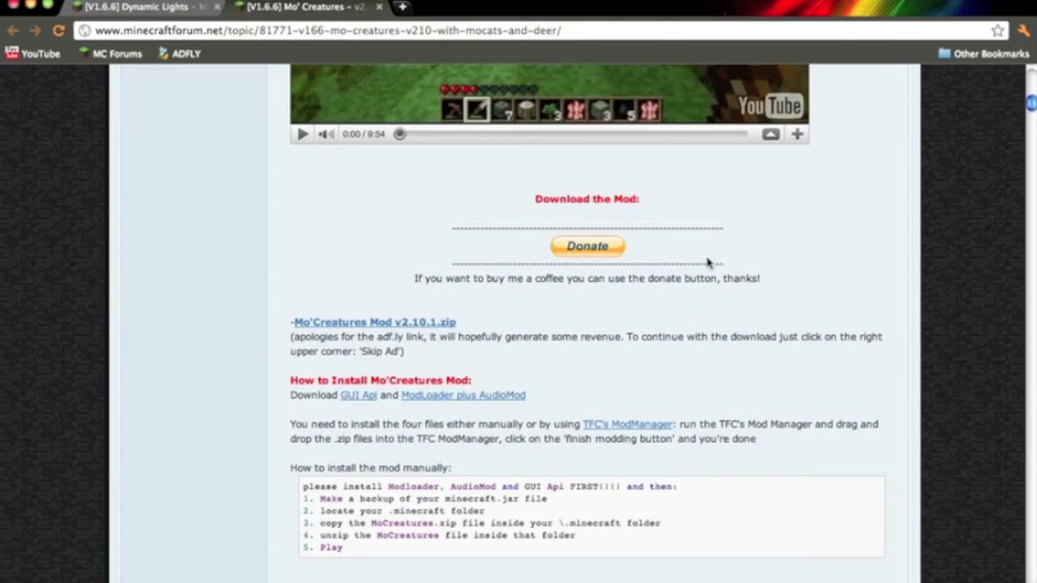
left_click(407, 322)
Unarchive ModLoader.zip, AudioMod.zip, the GuiAPI zip and the Mo'Creatures zip on the desktop.
left_click(31, 5)
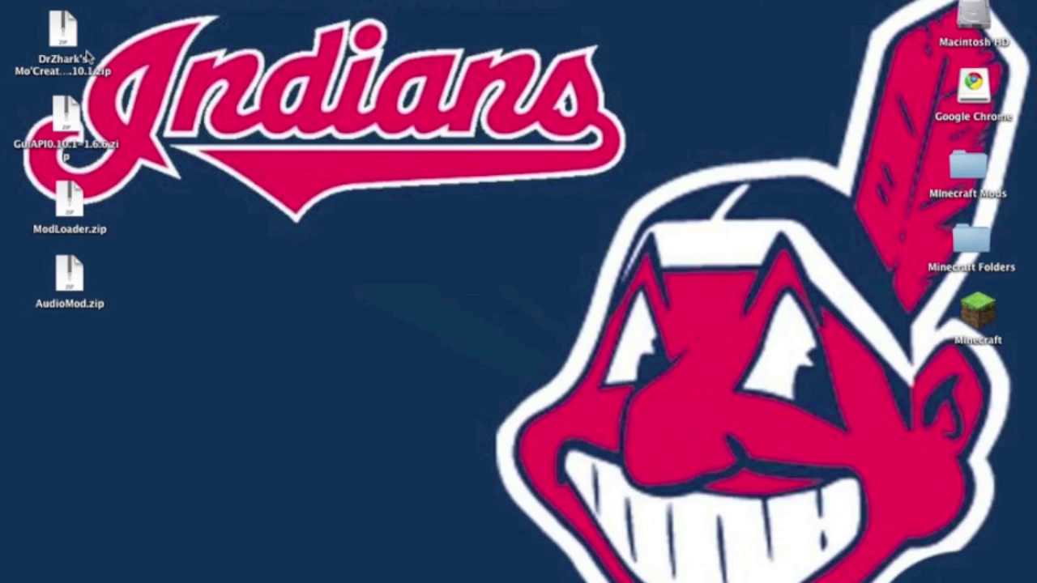
double_click(79, 199)
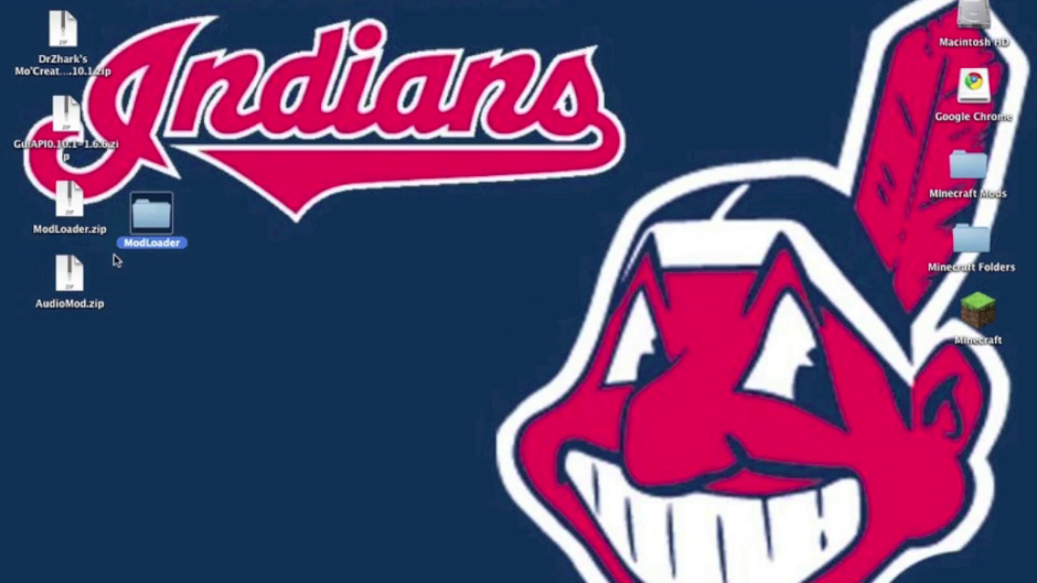
double_click(78, 283)
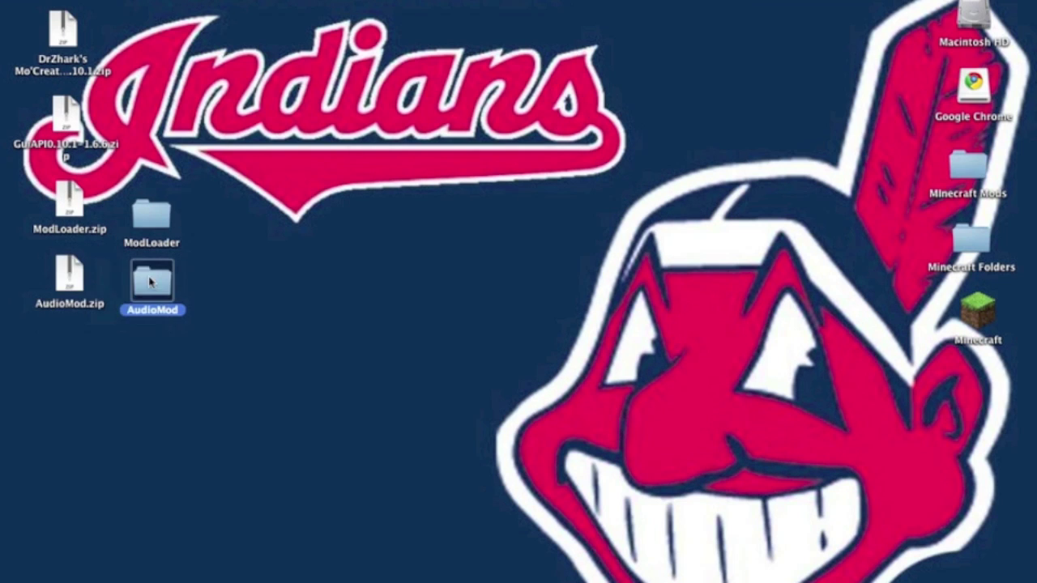
double_click(70, 104)
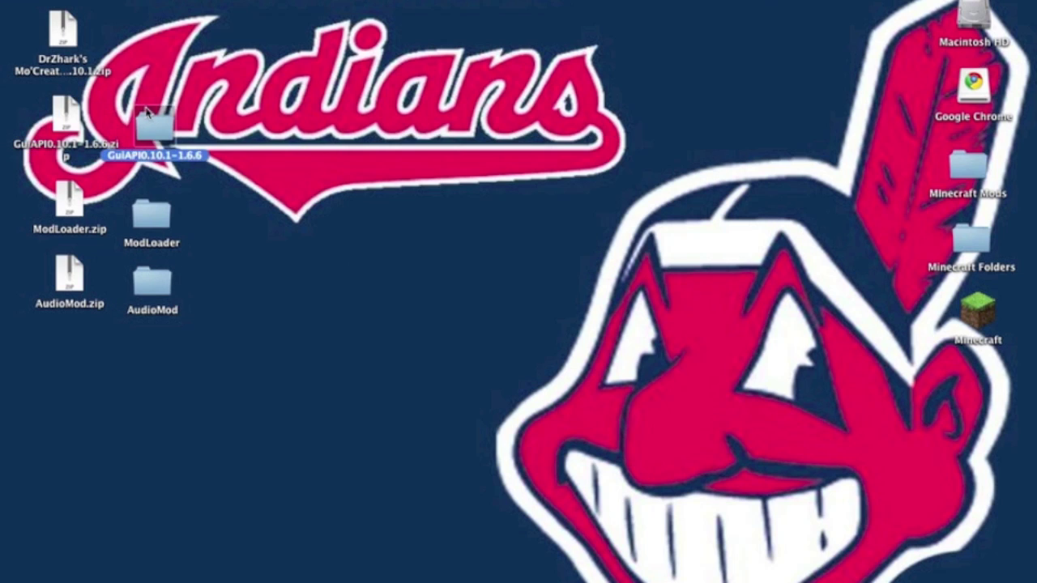
double_click(69, 30)
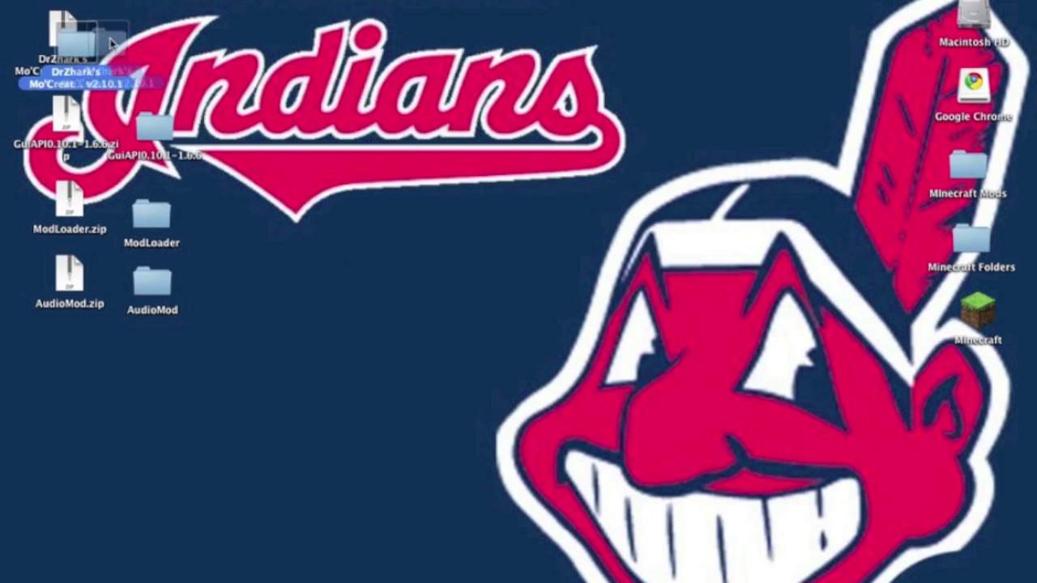
left_click(120, 3)
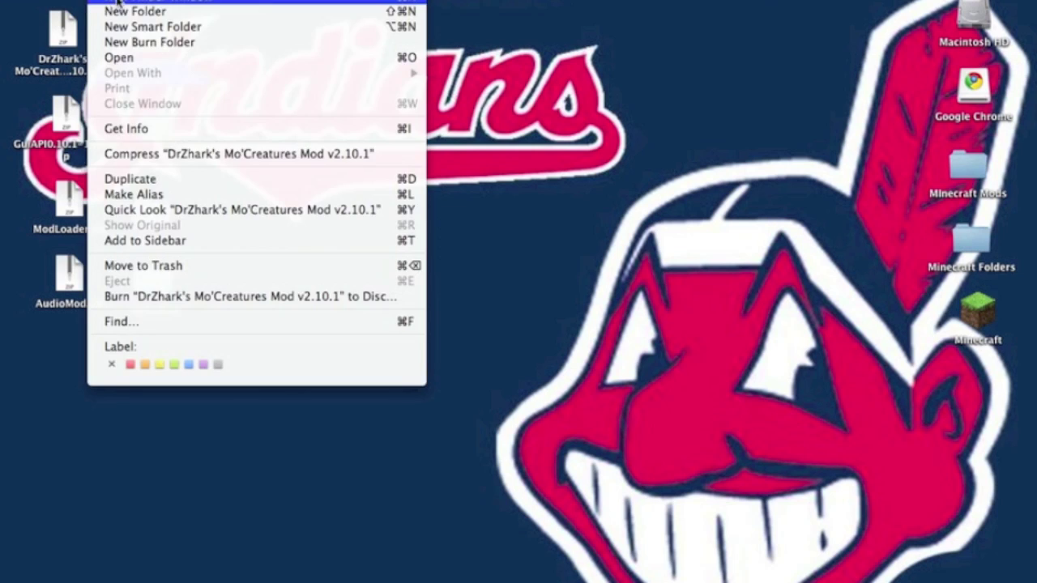
Open the minecraft bin folder under Library > Application Support.
left_click(120, 5)
double_click(459, 212)
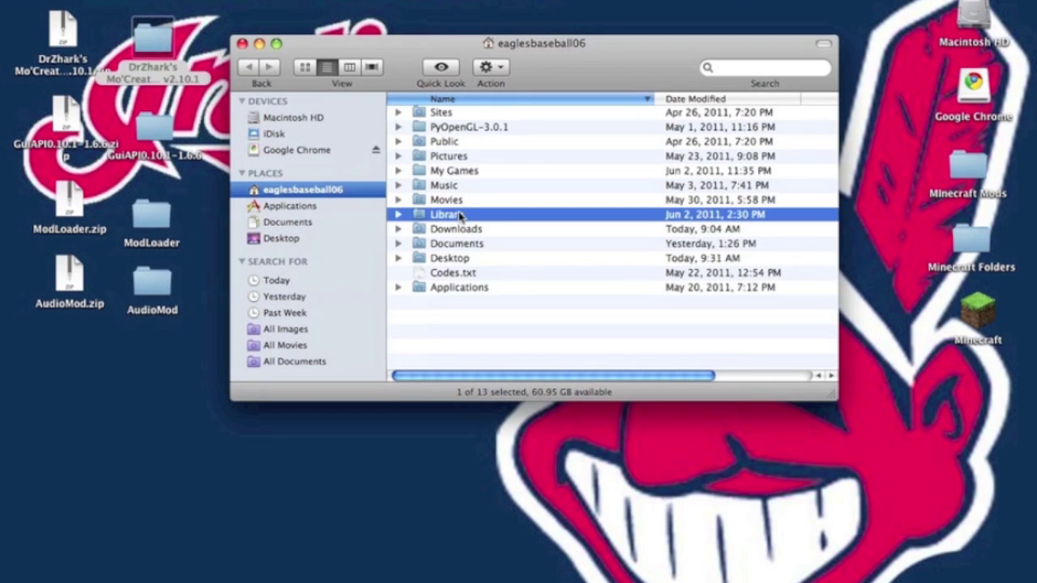
double_click(455, 131)
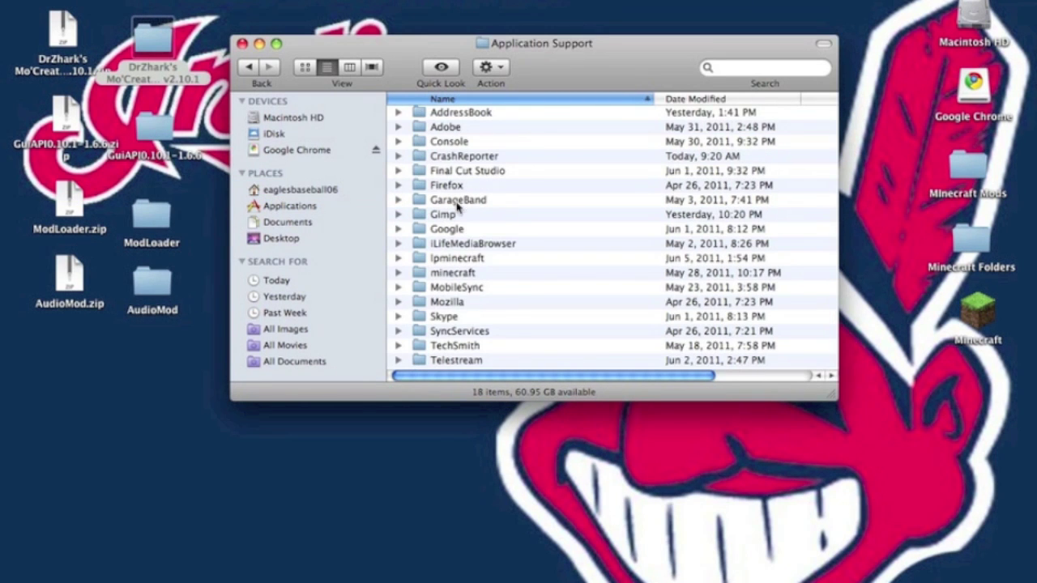
double_click(446, 274)
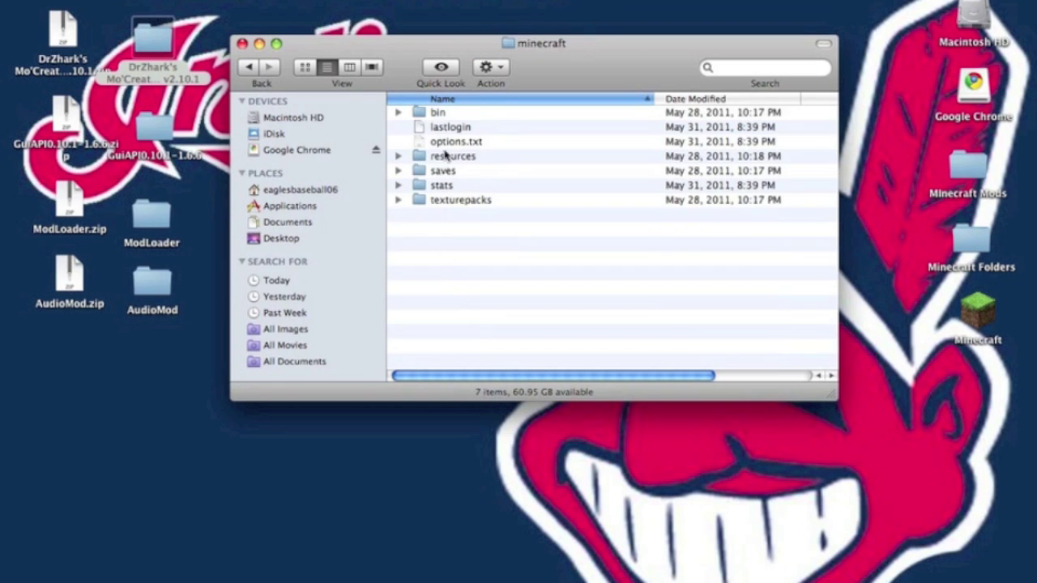
double_click(442, 113)
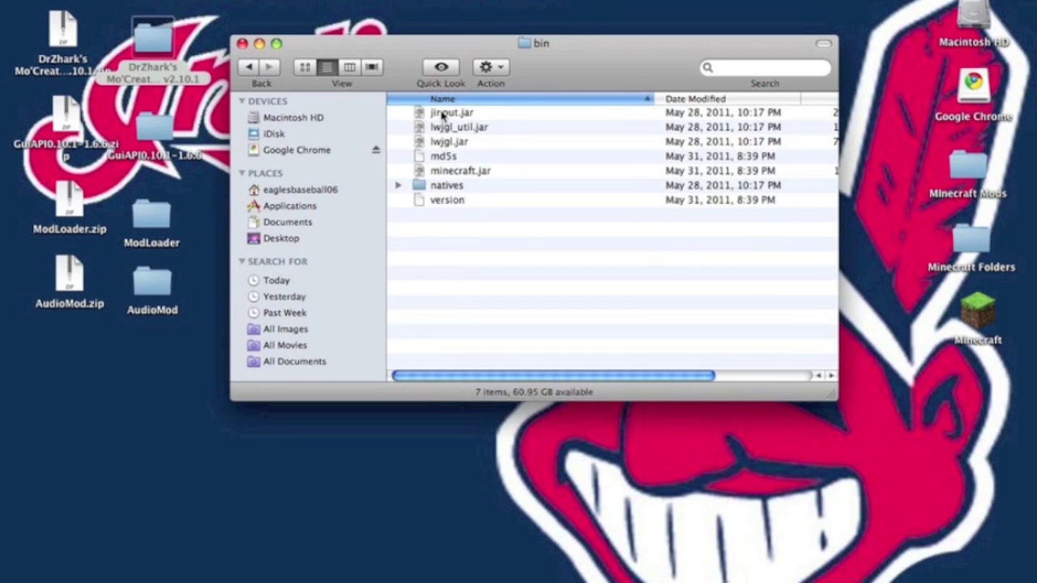
Compress minecraft.jar, unpack the zip, then trash the original jar and minecraft.jar.zip.
left_click(460, 172)
right_click(462, 171)
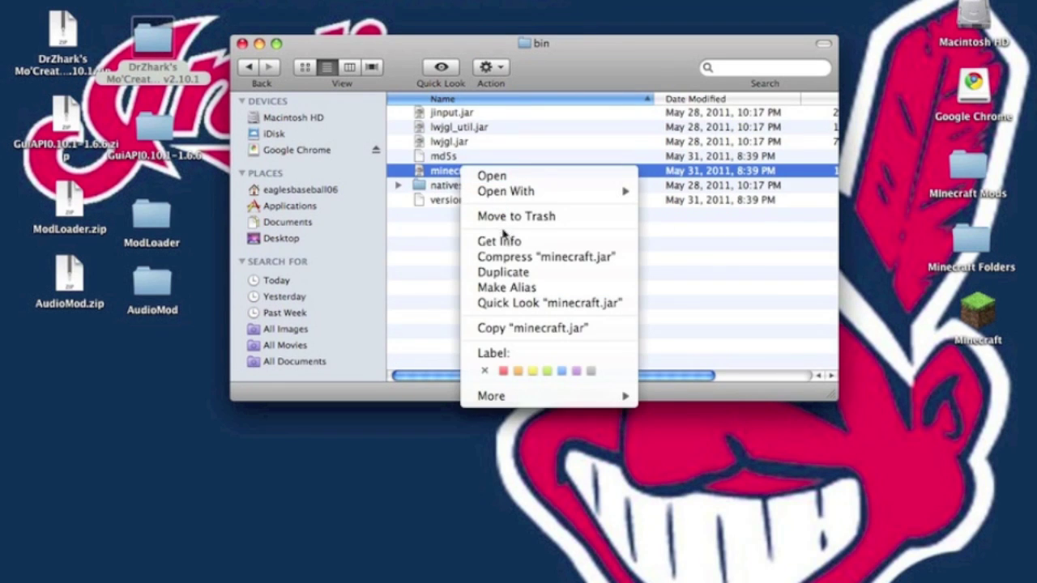
left_click(498, 256)
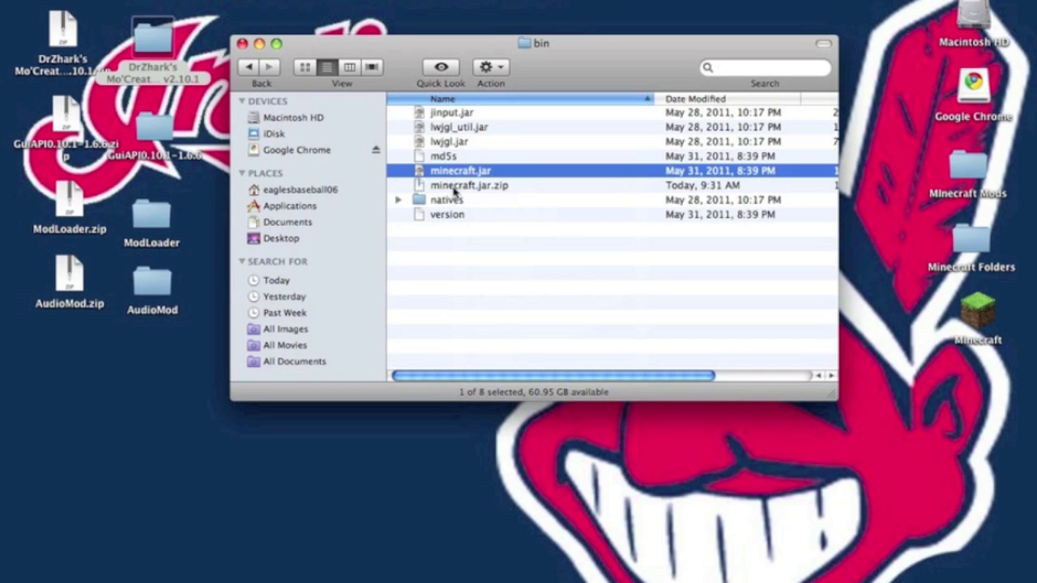
double_click(456, 185)
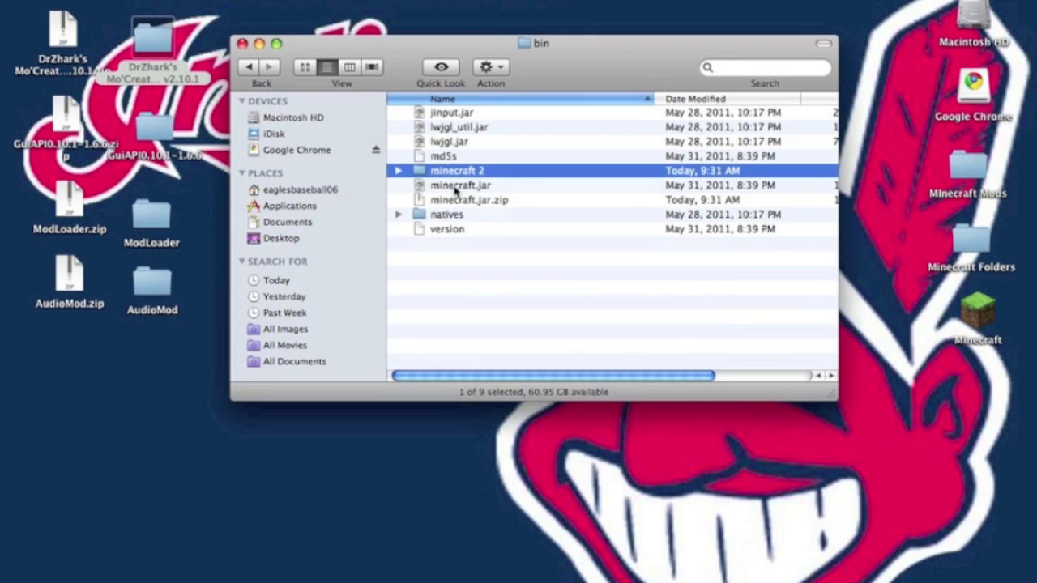
right_click(456, 187)
left_click(491, 234)
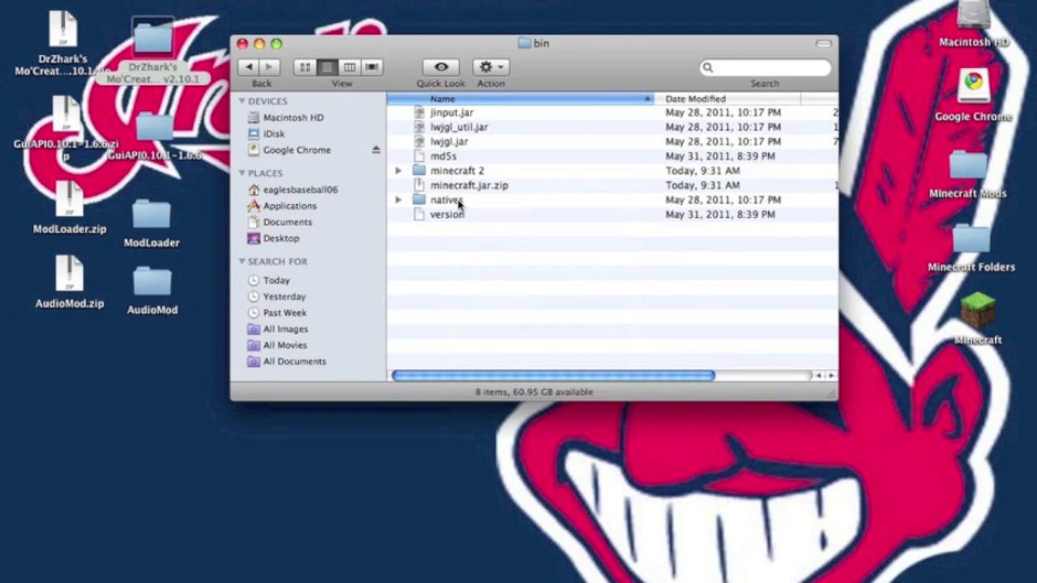
right_click(458, 186)
left_click(479, 235)
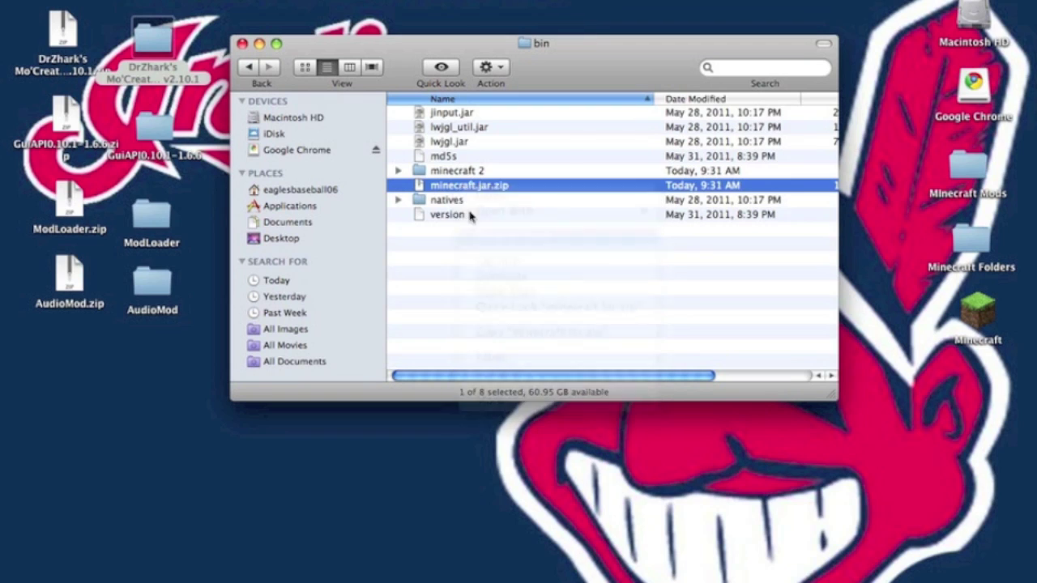
Rename the 'minecraft 2' folder to minecraft.jar, keeping the .jar extension, and open it.
left_click(462, 175)
left_click(464, 175)
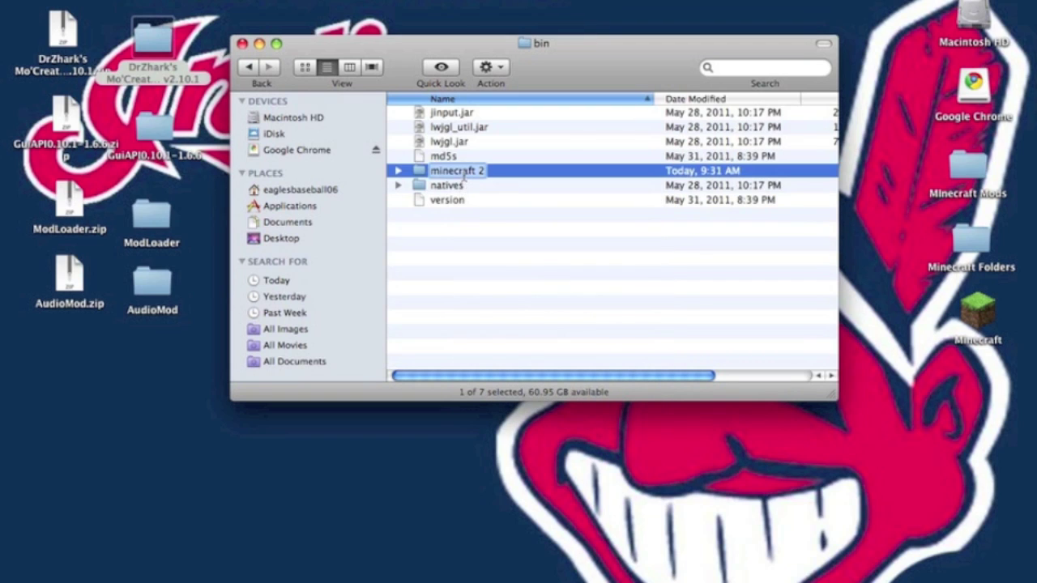
type("minecraft")
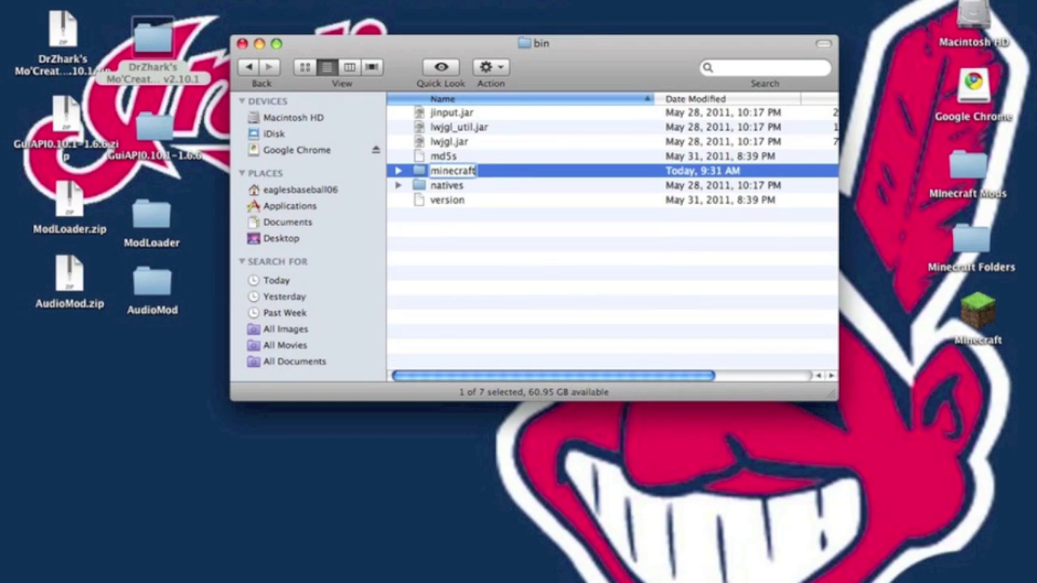
type(".jar")
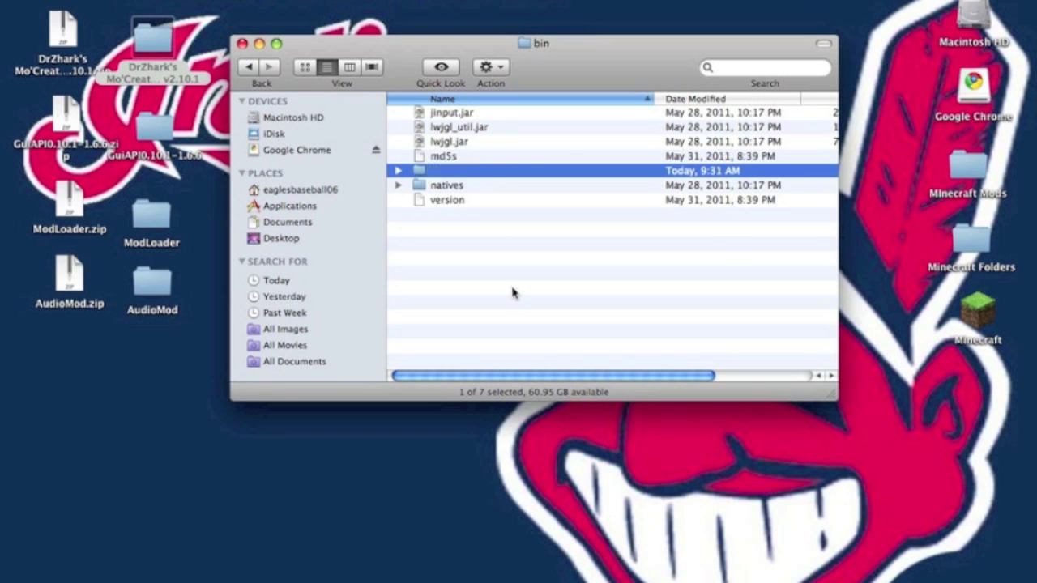
key("Return")
left_click(658, 203)
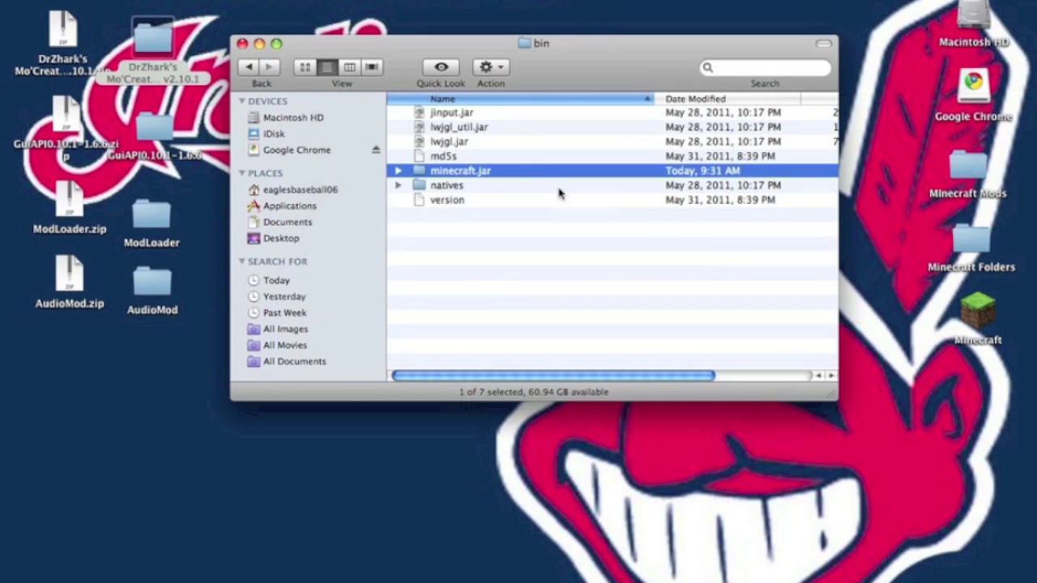
double_click(500, 170)
Trash MOJANG_C.DSA and MOJANG_C.SF from minecraft.jar's META-INF folder, then go back to the jar's listing.
scroll(501, 173, "down", 20)
scroll(500, 173, "down", 20)
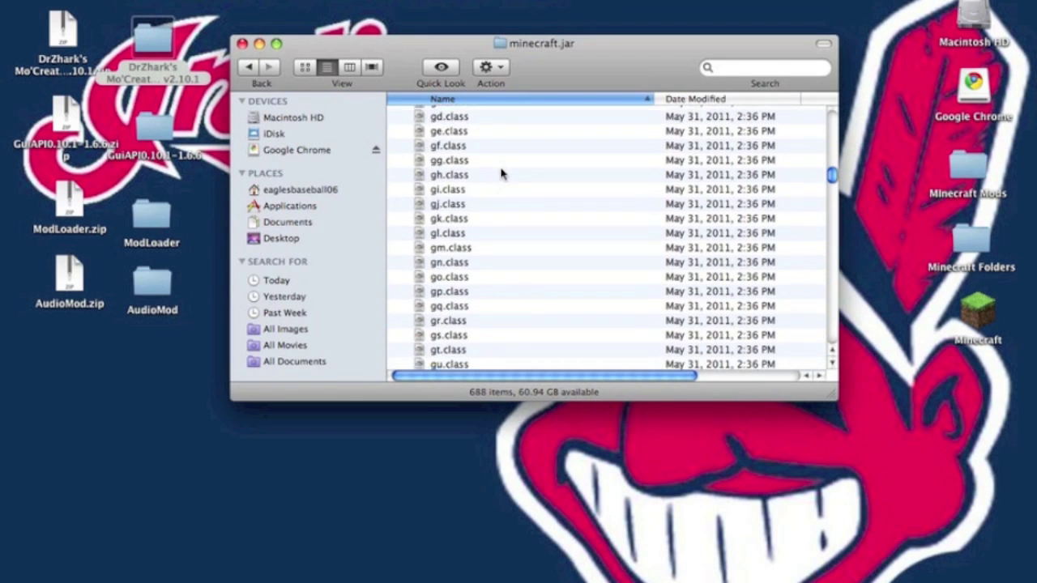
scroll(500, 172, "down", 20)
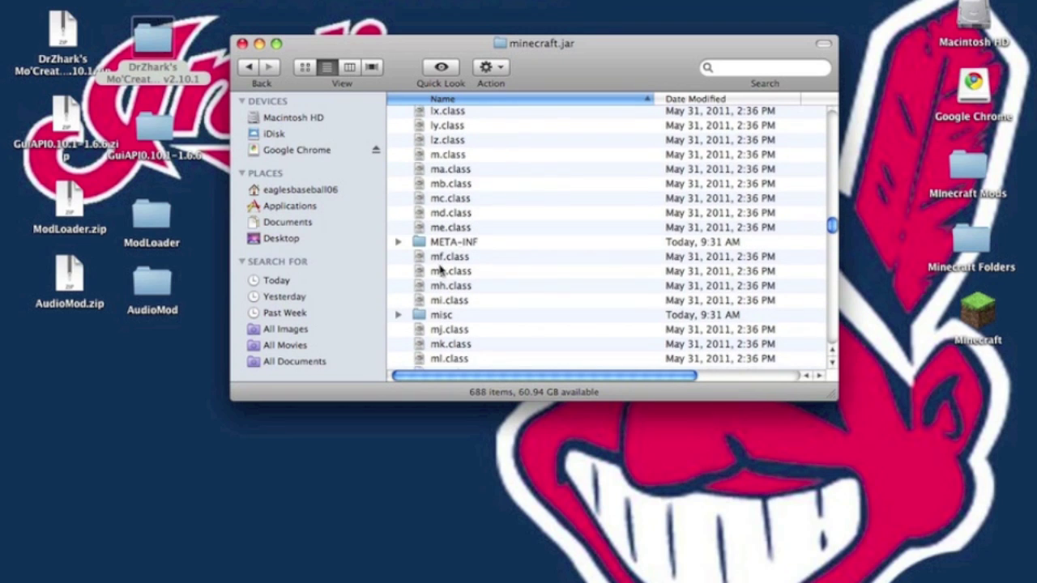
double_click(448, 243)
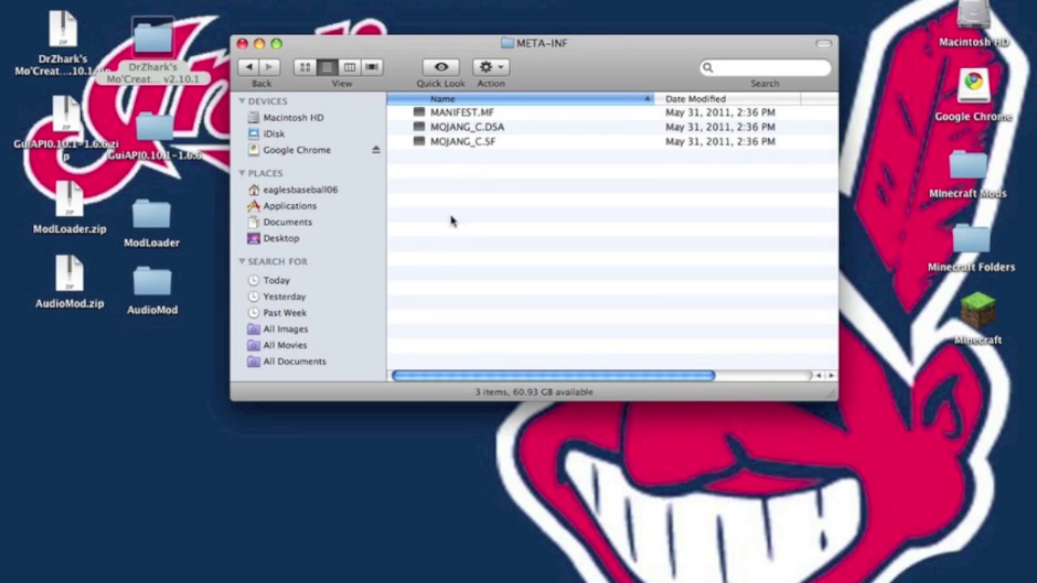
left_click(467, 130)
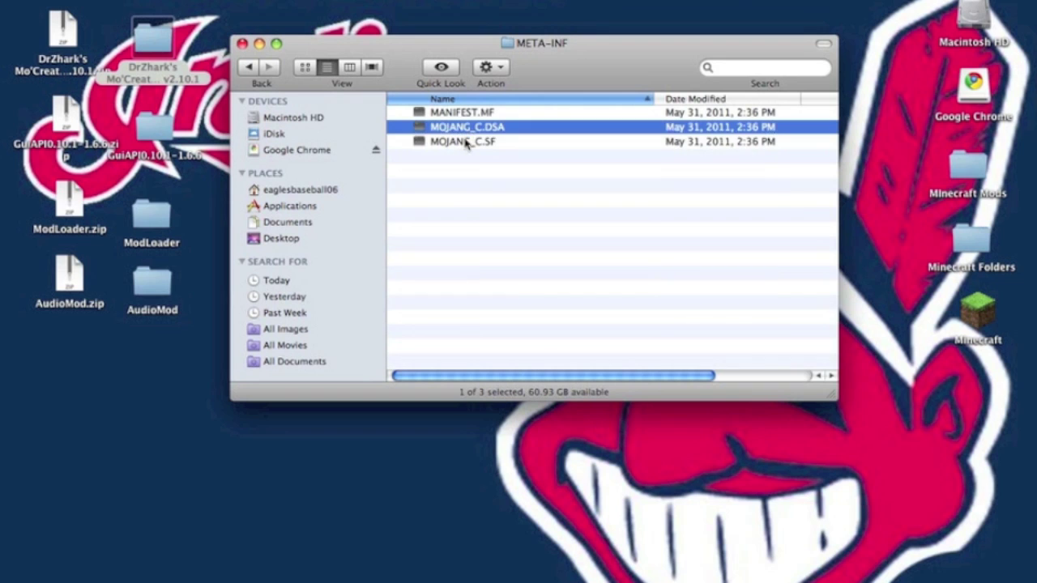
left_click(469, 142, "shift")
right_click(468, 141)
left_click(497, 189)
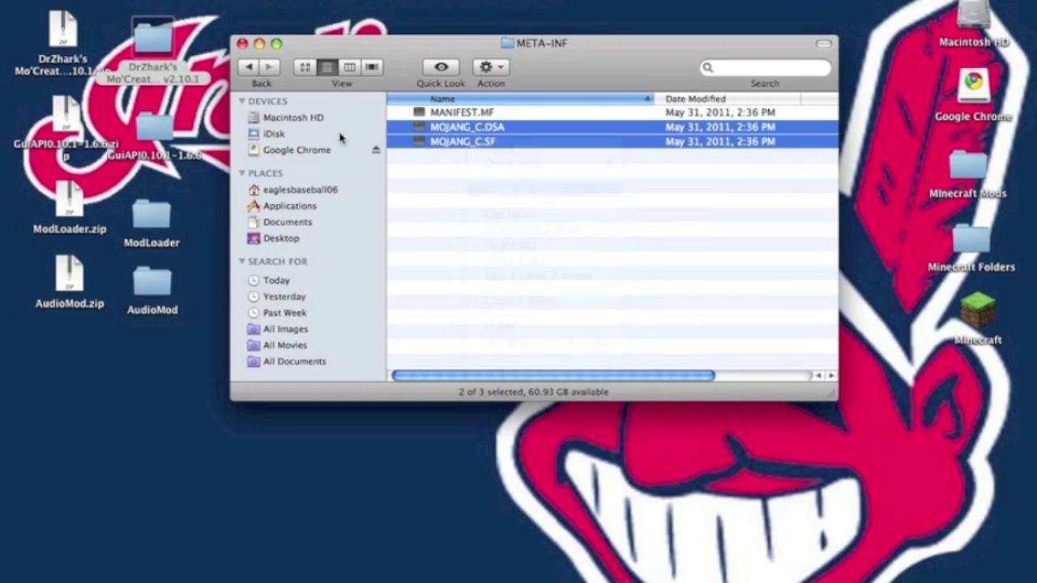
left_click(250, 70)
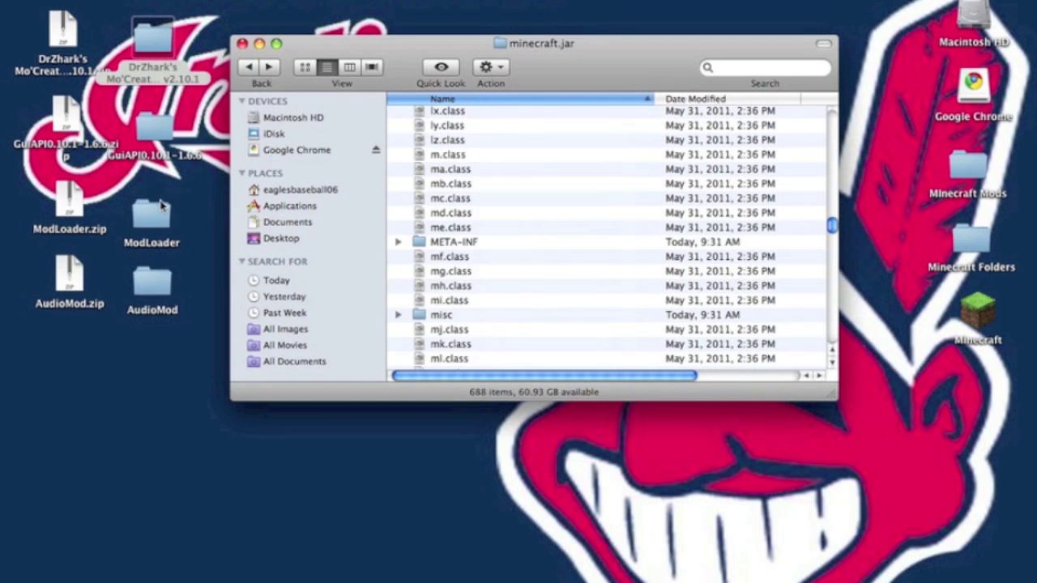
double_click(158, 212)
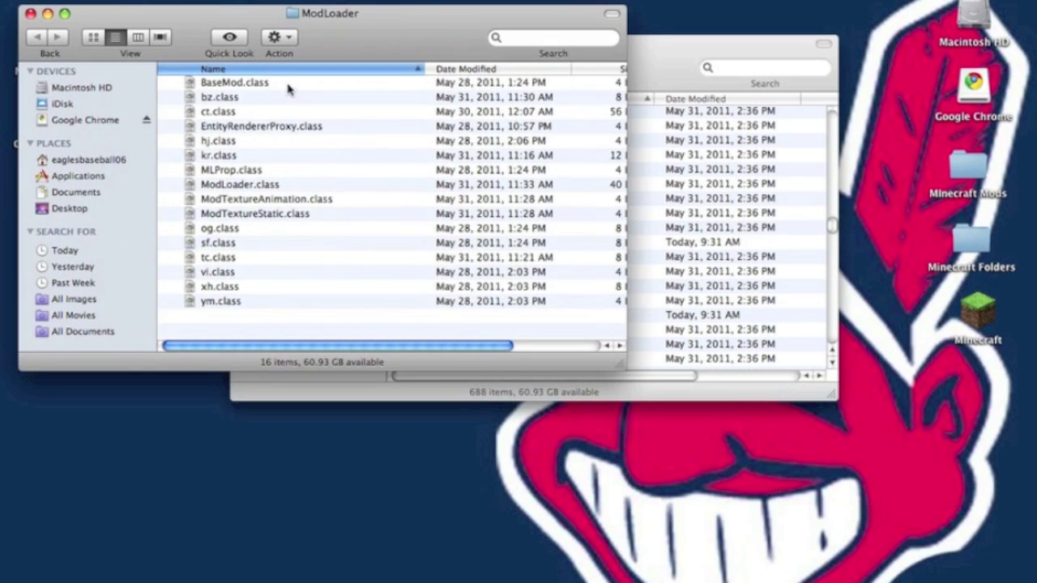
Paste all 16 ModLoader class files into minecraft.jar, replacing every existing copy, and close ModLoader.
left_click(290, 85)
left_click(265, 312)
left_click(263, 303)
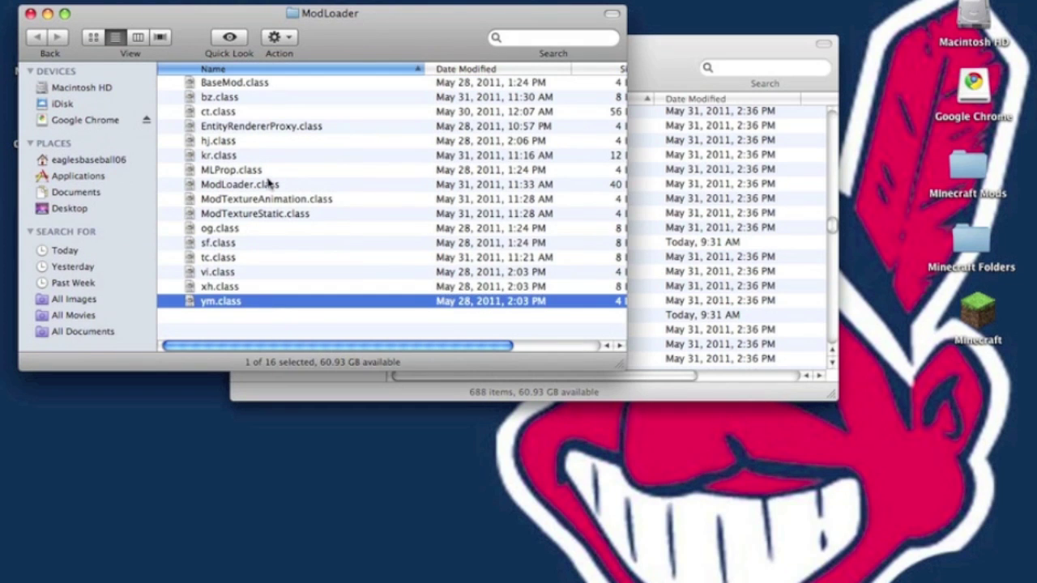
left_click(261, 84, "shift")
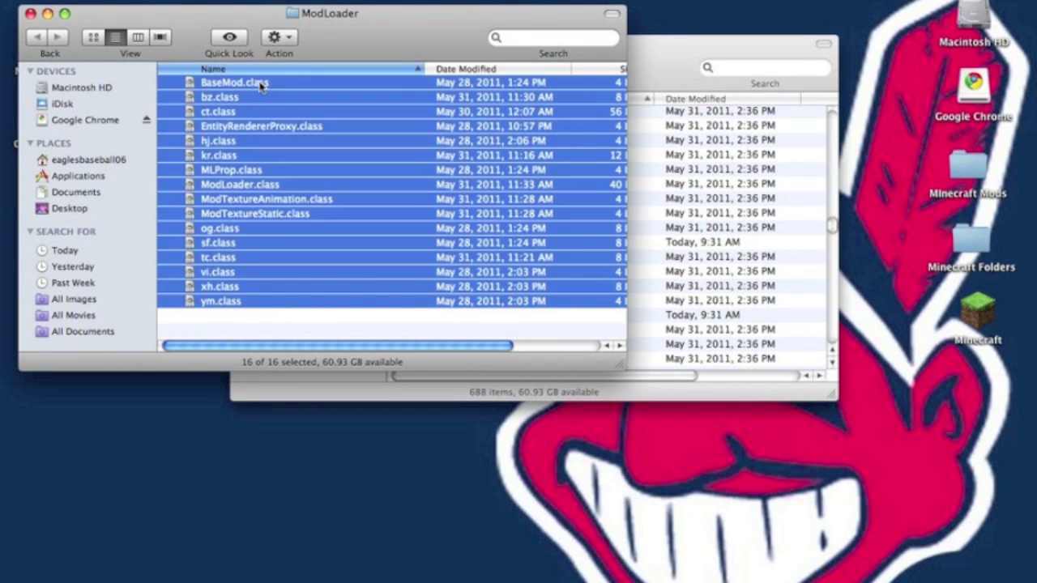
left_click(724, 182)
key("super+v")
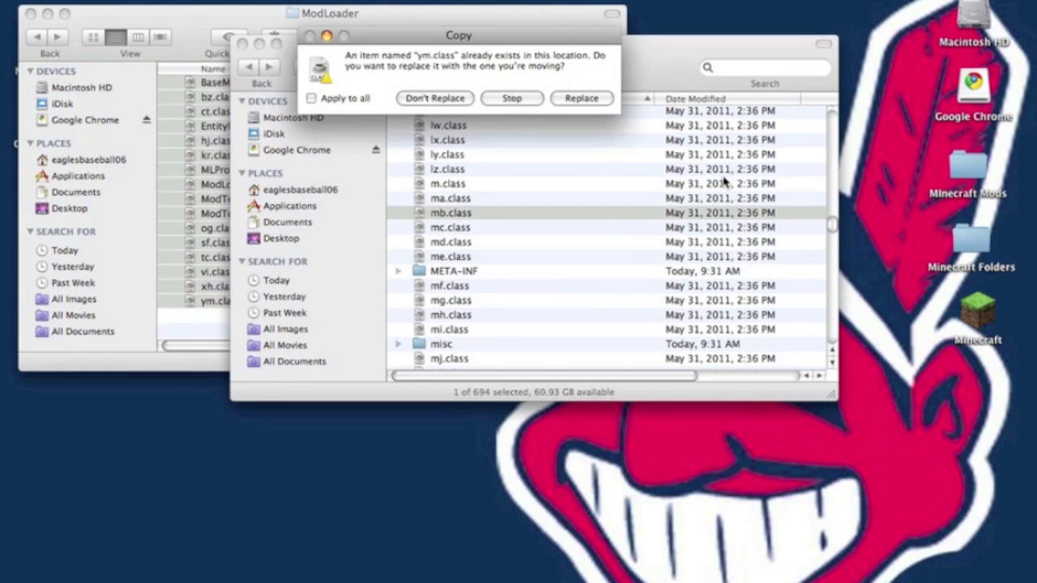
left_click(312, 98)
left_click(581, 98)
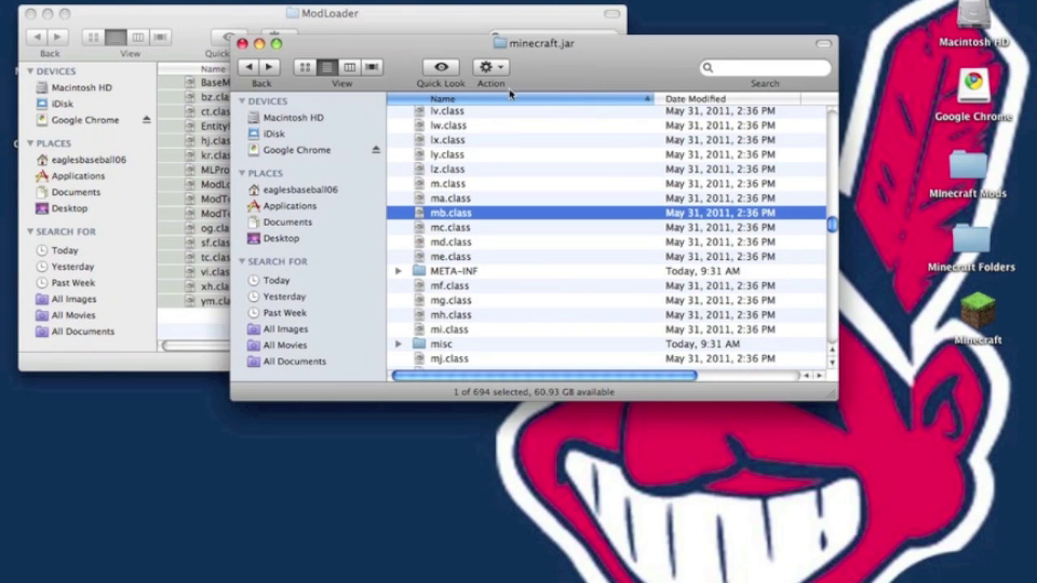
left_click(29, 15)
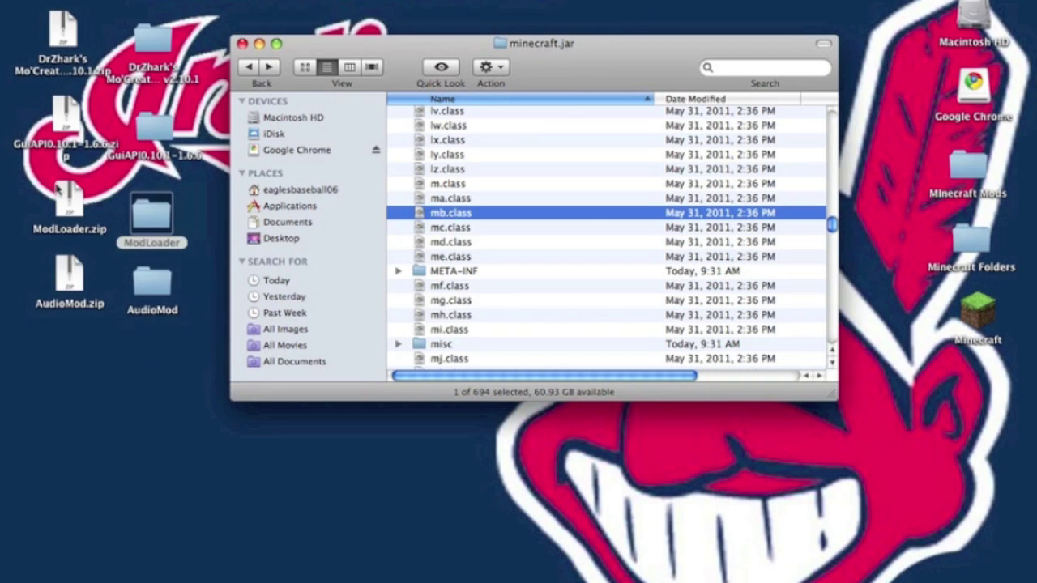
Copy AudioMod's ibxm folder and yf.class into minecraft.jar, replacing the existing yf.class.
double_click(152, 282)
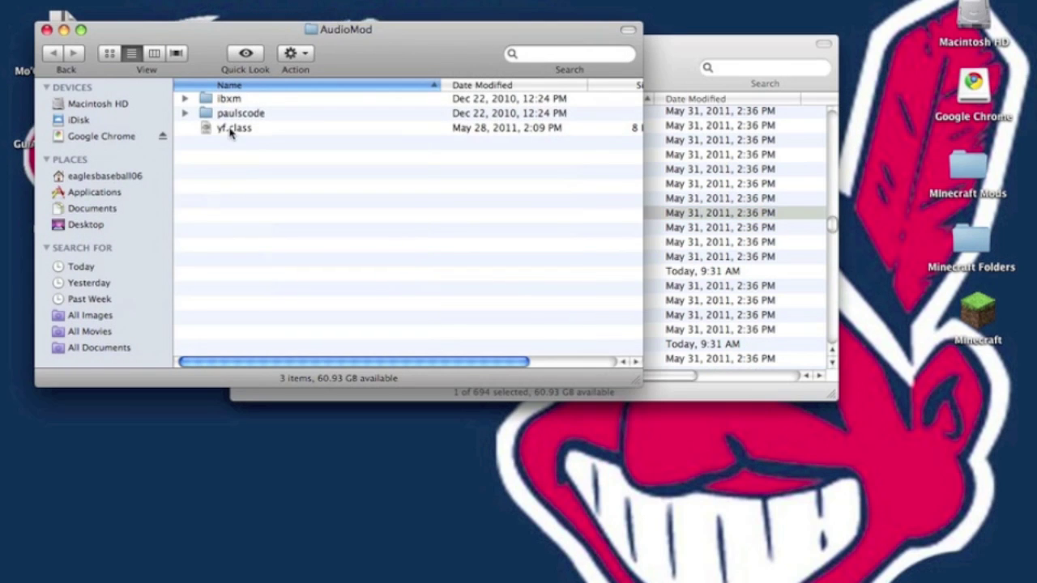
left_click(232, 129)
left_click(229, 99, "super")
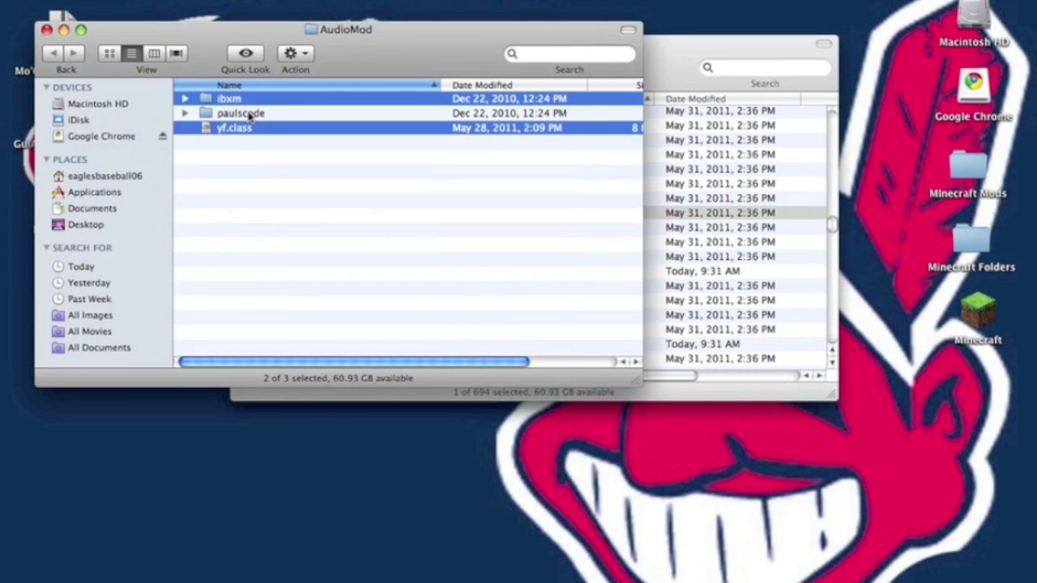
left_click(735, 185)
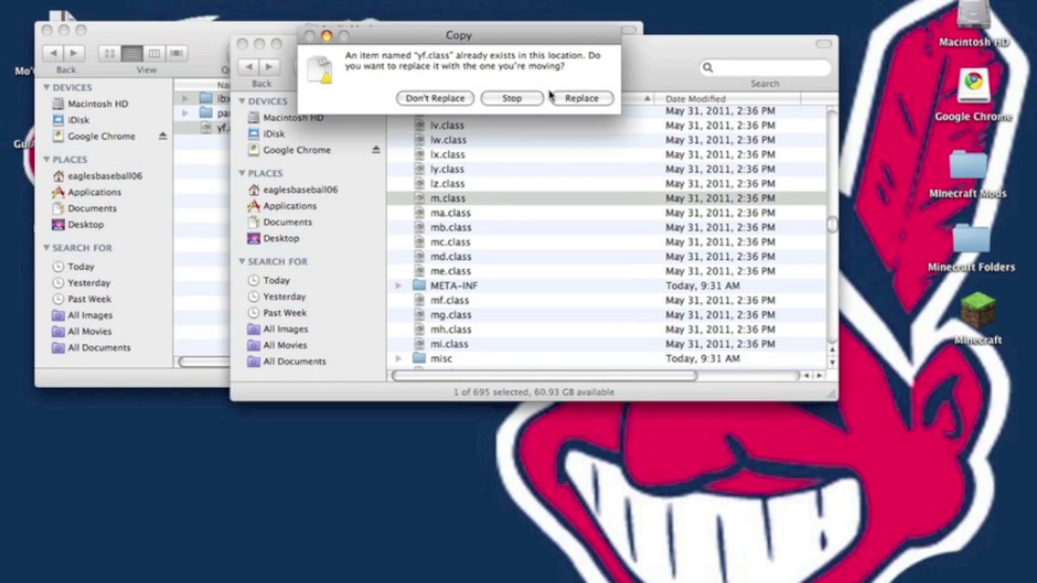
left_click(580, 98)
Paste AudioMod's CodecIBXM.class into minecraft.jar's paulscode/sound/codecs folder.
scroll(544, 178, "down", 15)
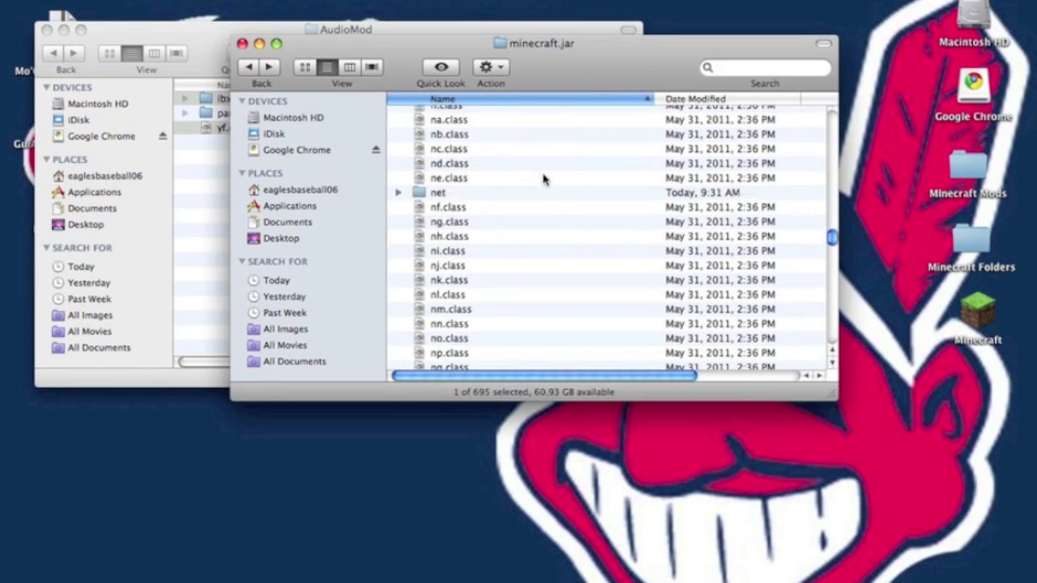
scroll(543, 178, "down", 10)
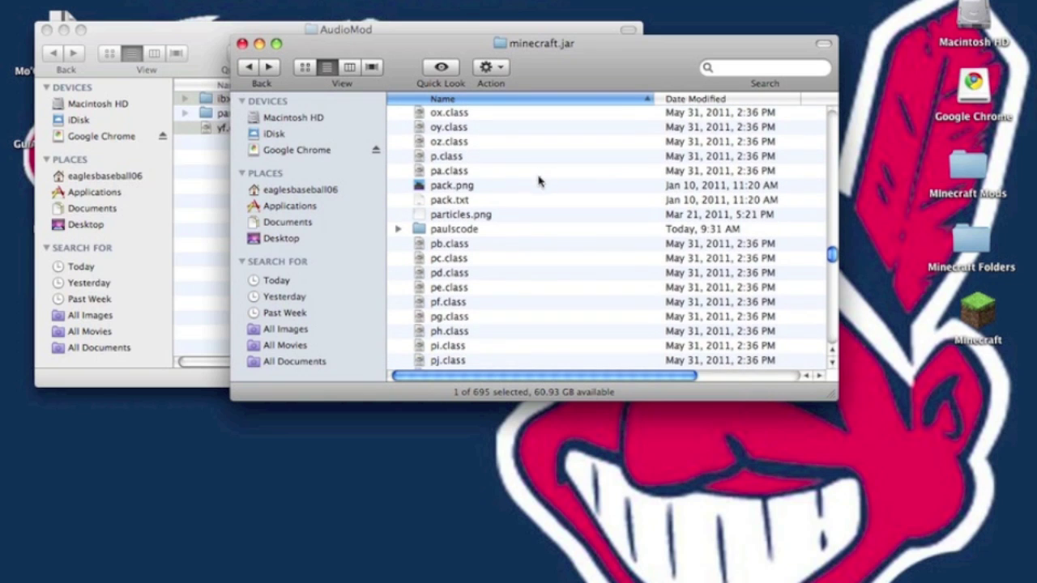
double_click(459, 229)
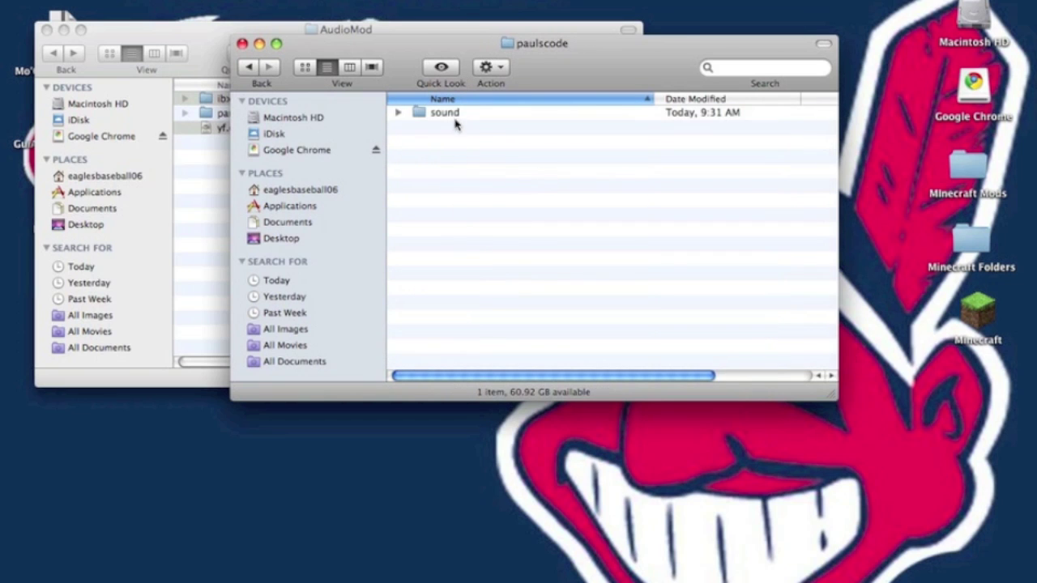
double_click(455, 116)
double_click(456, 127)
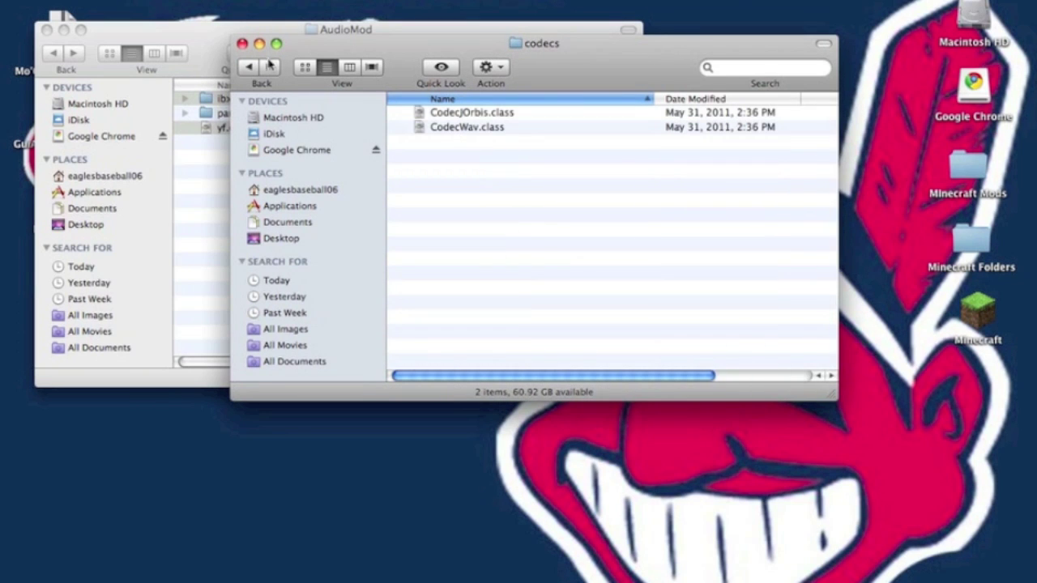
left_click(192, 34)
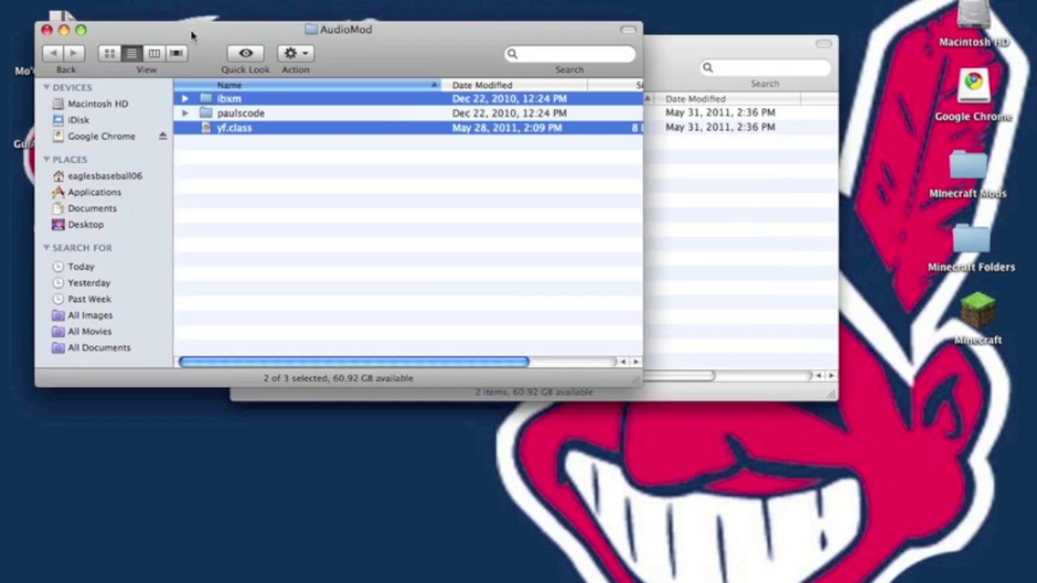
double_click(213, 118)
double_click(218, 103)
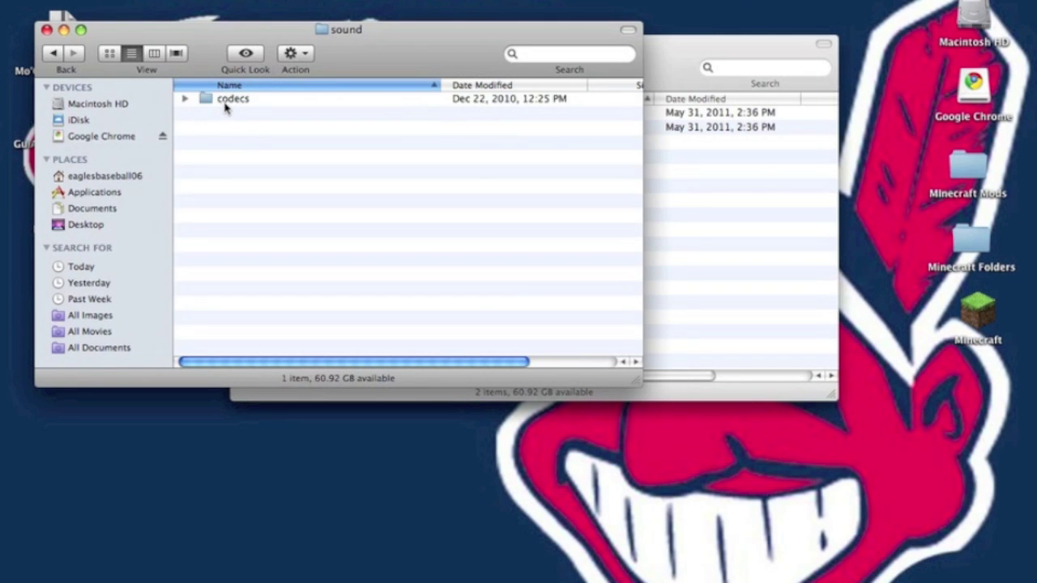
double_click(229, 99)
left_click(226, 102)
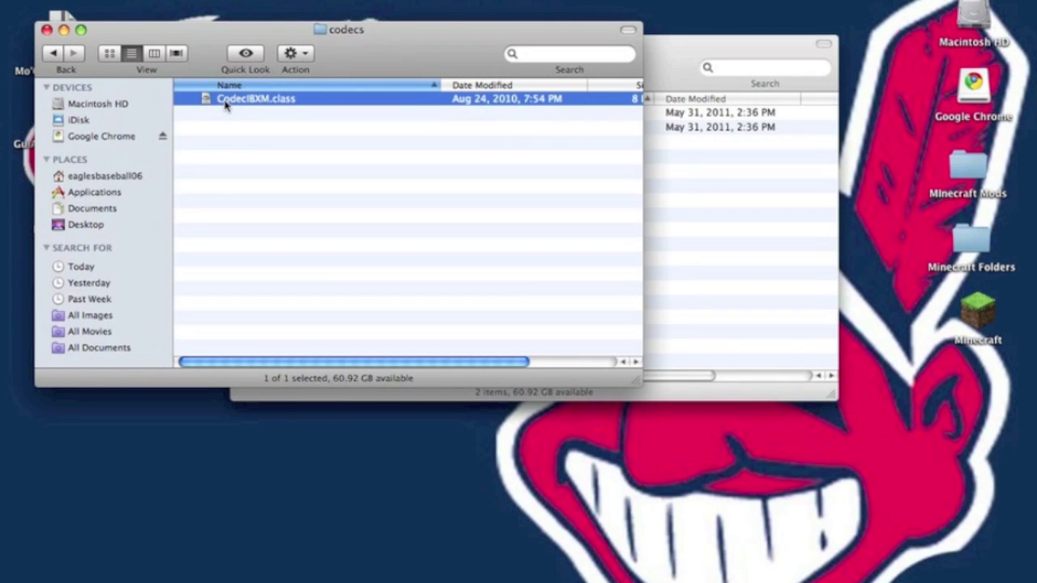
left_click(661, 159)
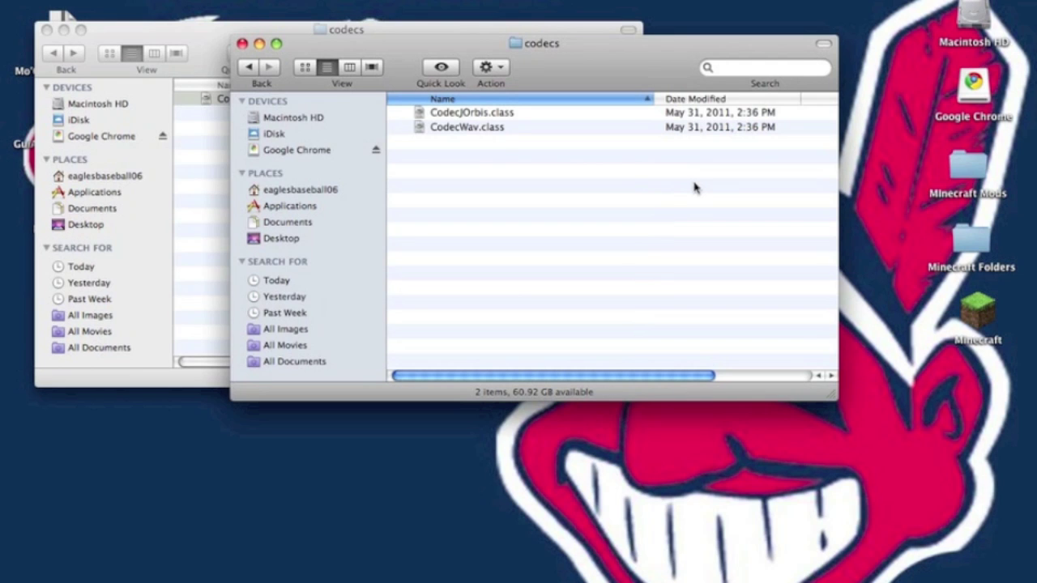
key("cmd+v")
Return the minecraft.jar window to its main listing and close the AudioMod window.
left_click(246, 68)
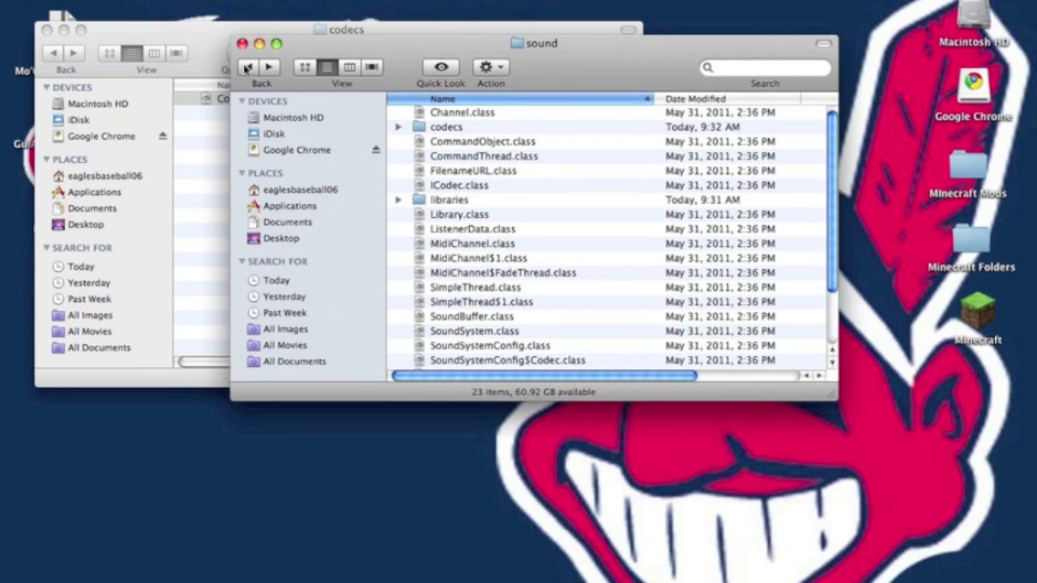
left_click(245, 68)
left_click(245, 68)
left_click(245, 69)
left_click(246, 68)
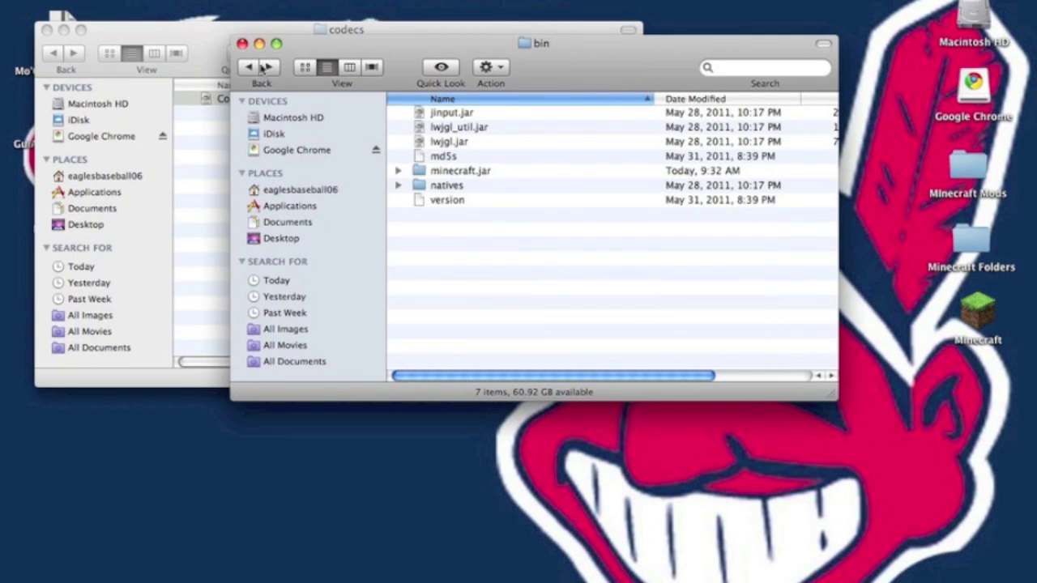
left_click(259, 68)
left_click(46, 30)
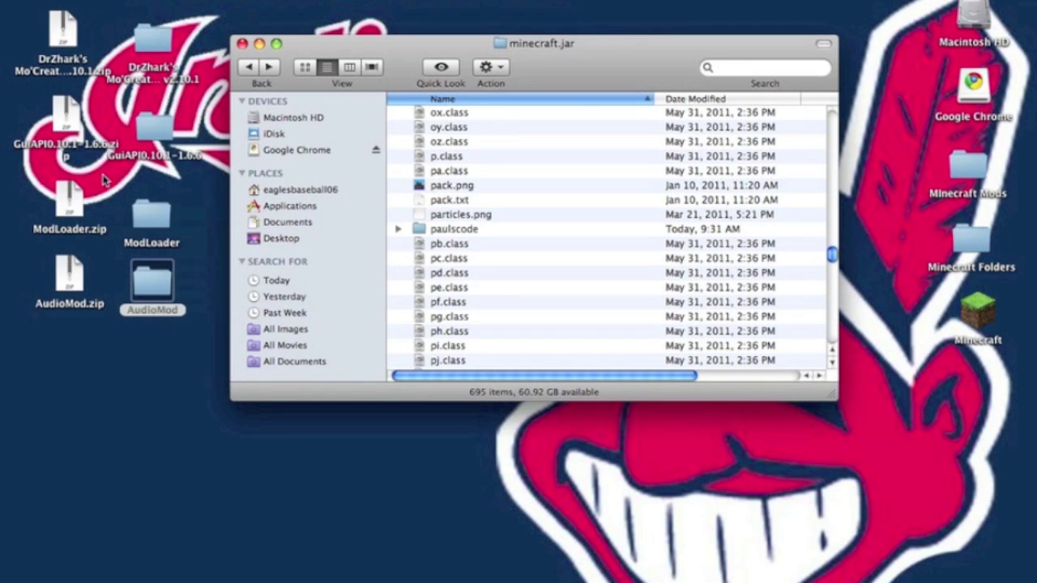
Paste all 45 GuiAPI0.10.1-1.6.6 files into minecraft.jar, replacing all duplicates, and close GuiAPI.
double_click(156, 132)
left_click(231, 117)
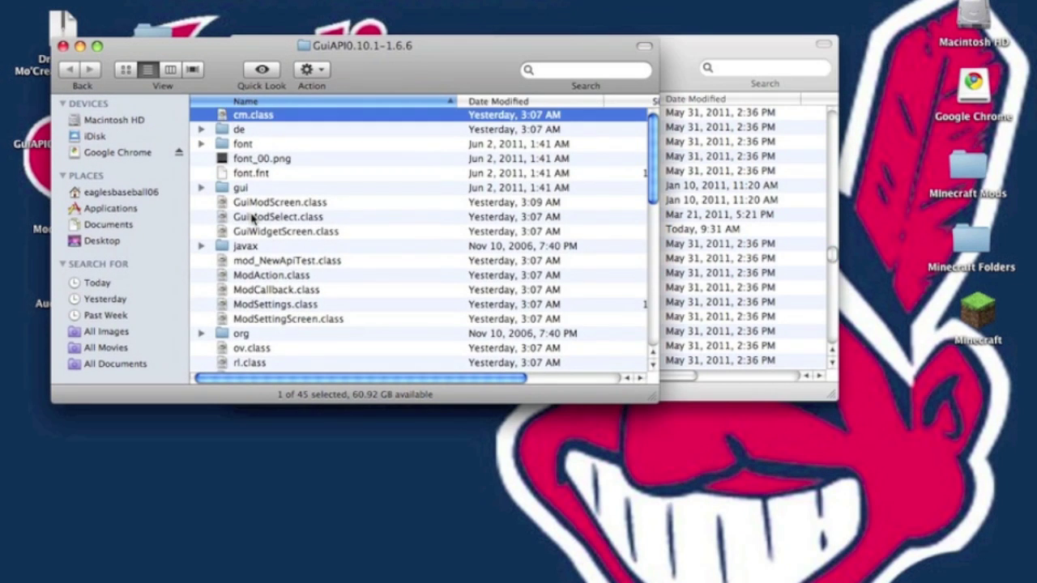
scroll(250, 207, "down", 10)
left_click(269, 365, "shift")
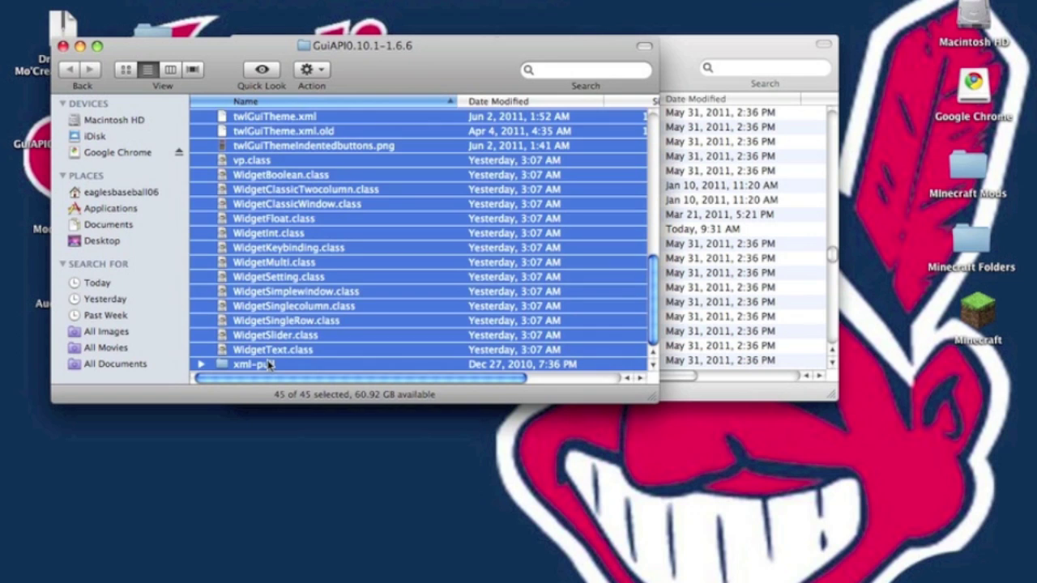
left_click(727, 260)
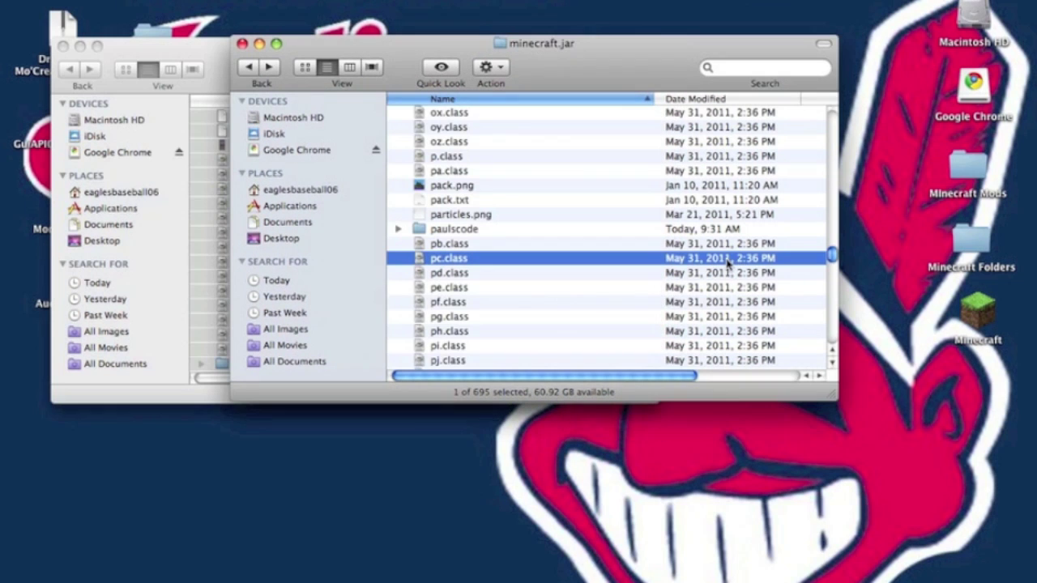
key("super+v")
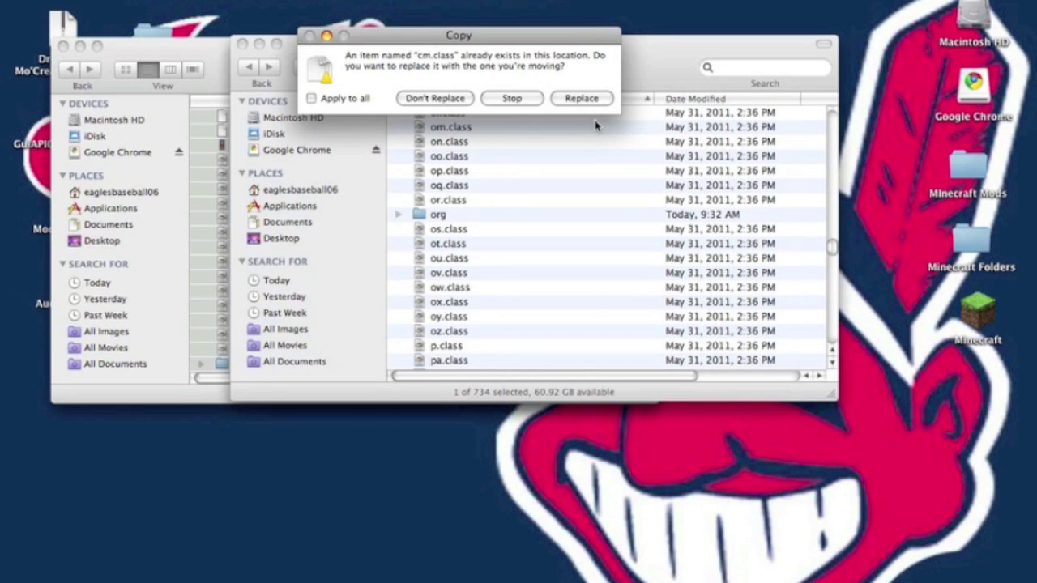
left_click(313, 98)
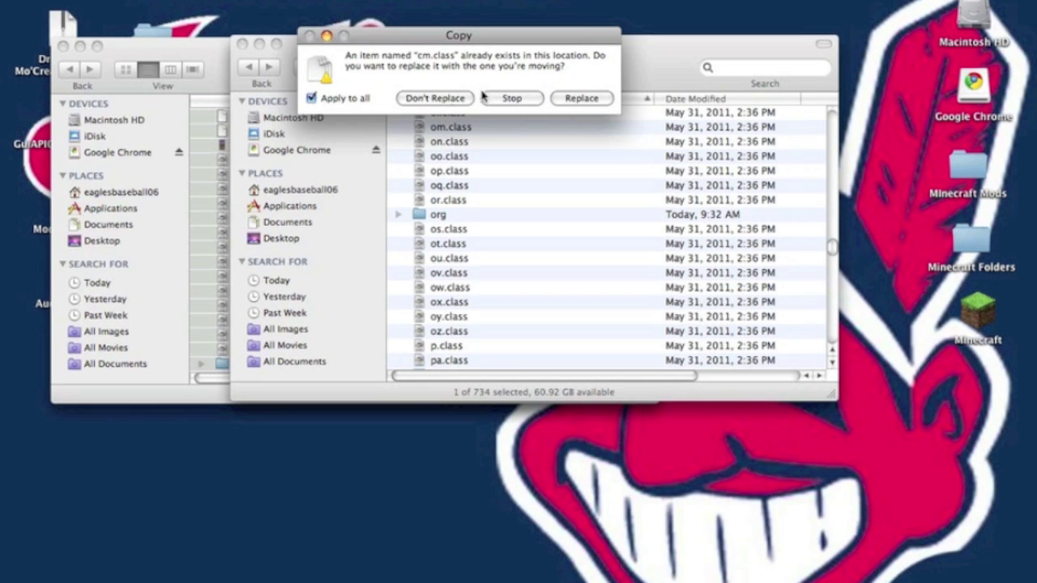
left_click(580, 98)
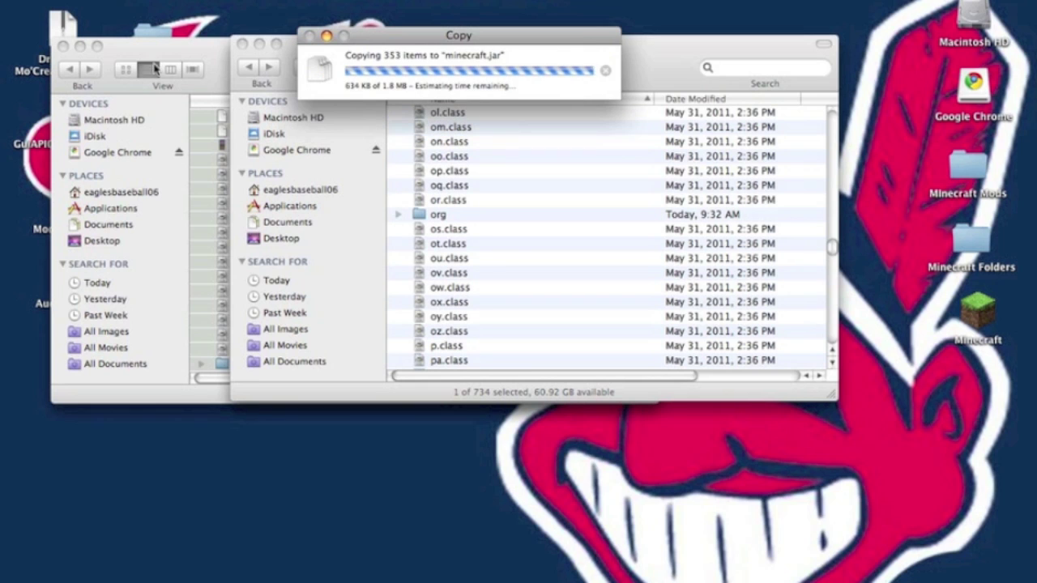
left_click(65, 48)
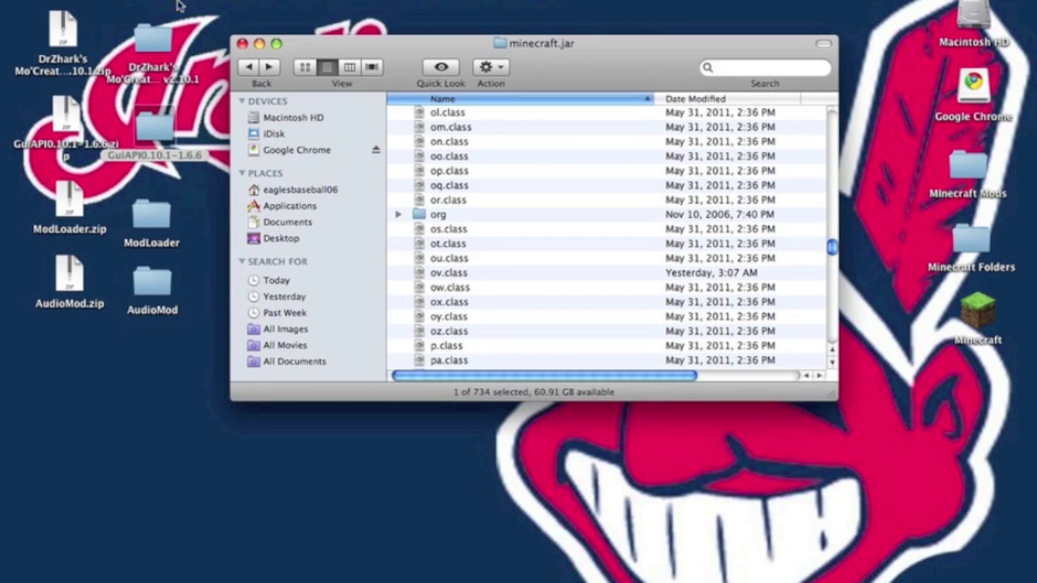
Move the Mo'Creatures mods folder into the minecraft folder.
left_click(248, 68)
left_click(248, 68)
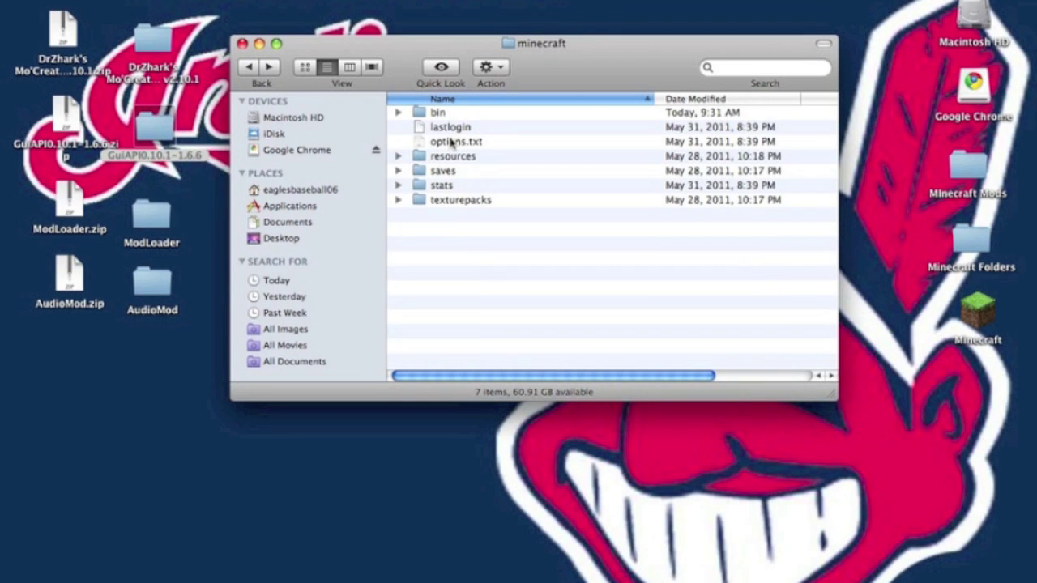
double_click(152, 34)
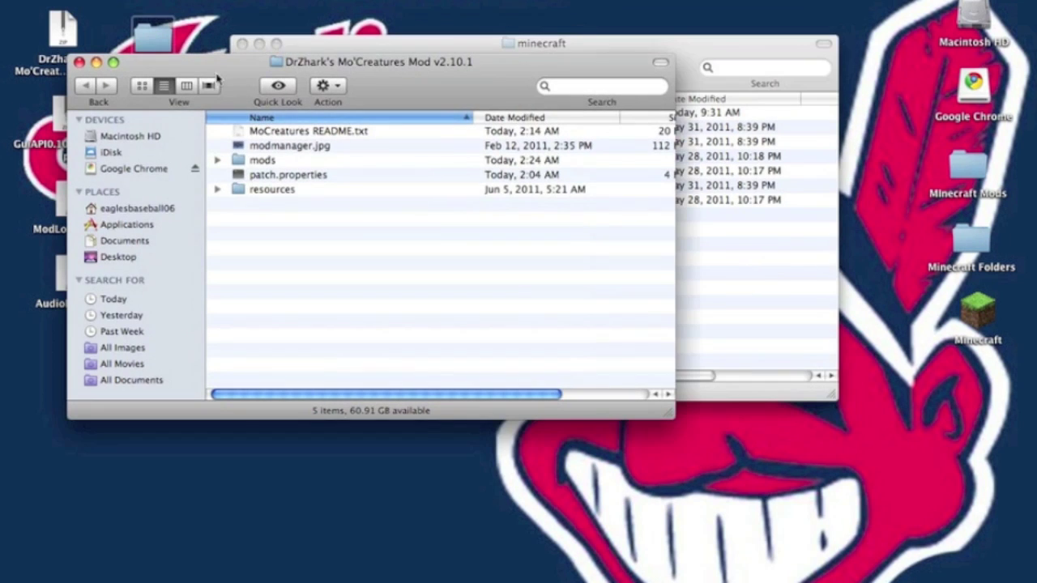
left_click(257, 161)
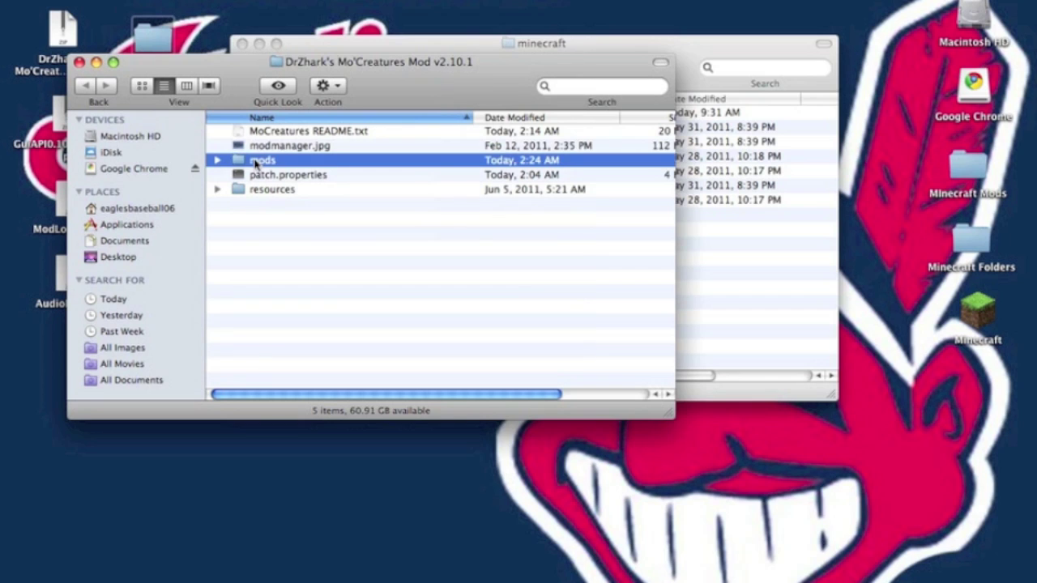
left_click_drag(257, 161, 729, 267)
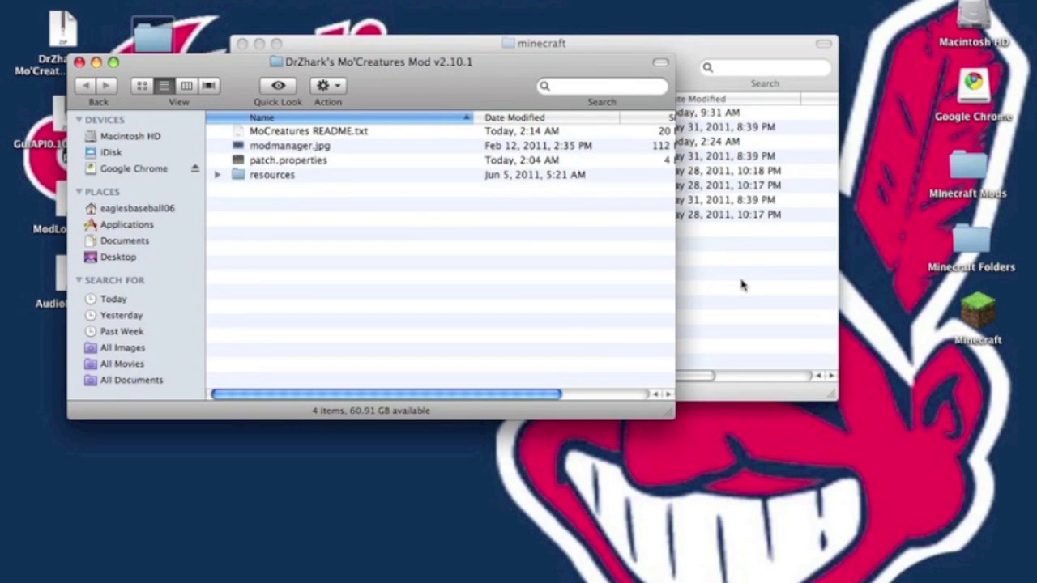
Move Mo'Creatures' resources/mod folder into minecraft's resources folder and close the Finder windows.
double_click(240, 174)
left_click(251, 132)
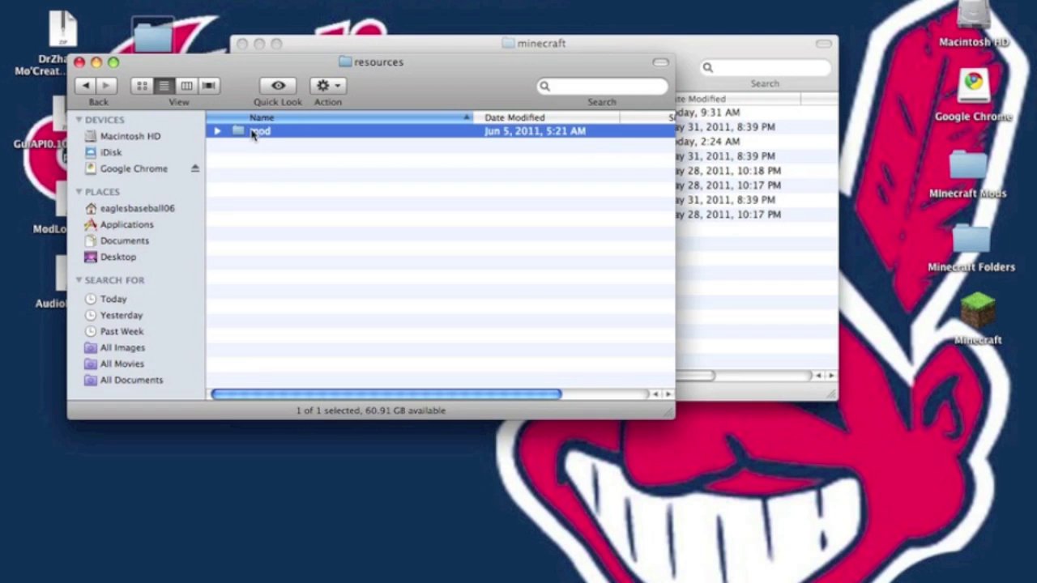
left_click(78, 62)
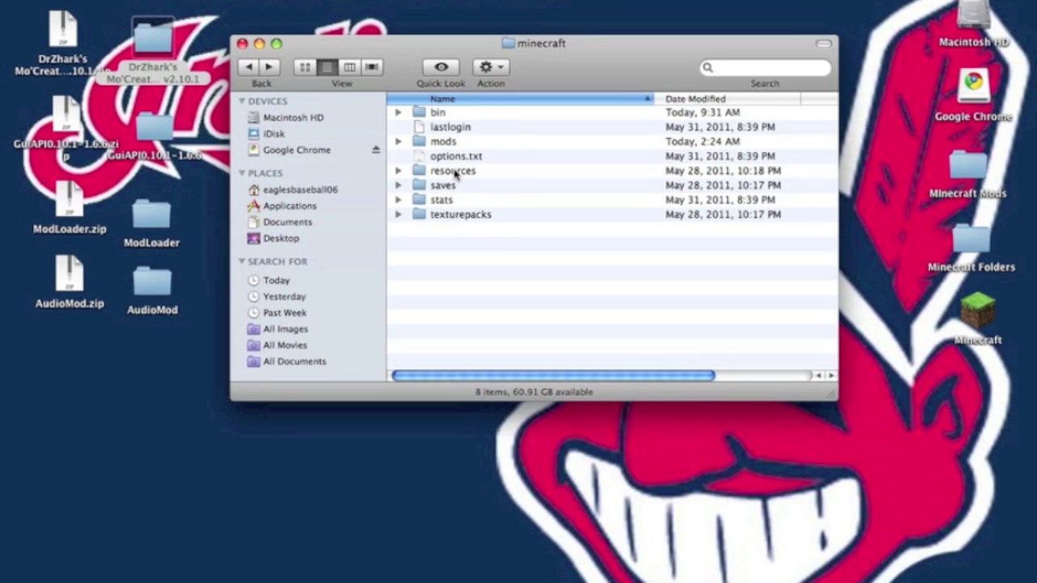
double_click(455, 172)
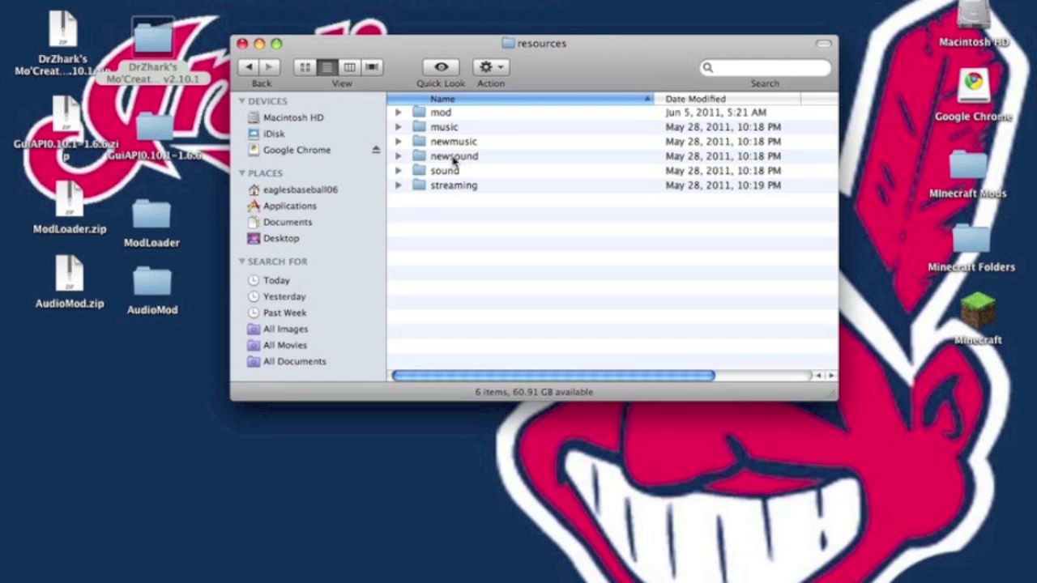
left_click(242, 44)
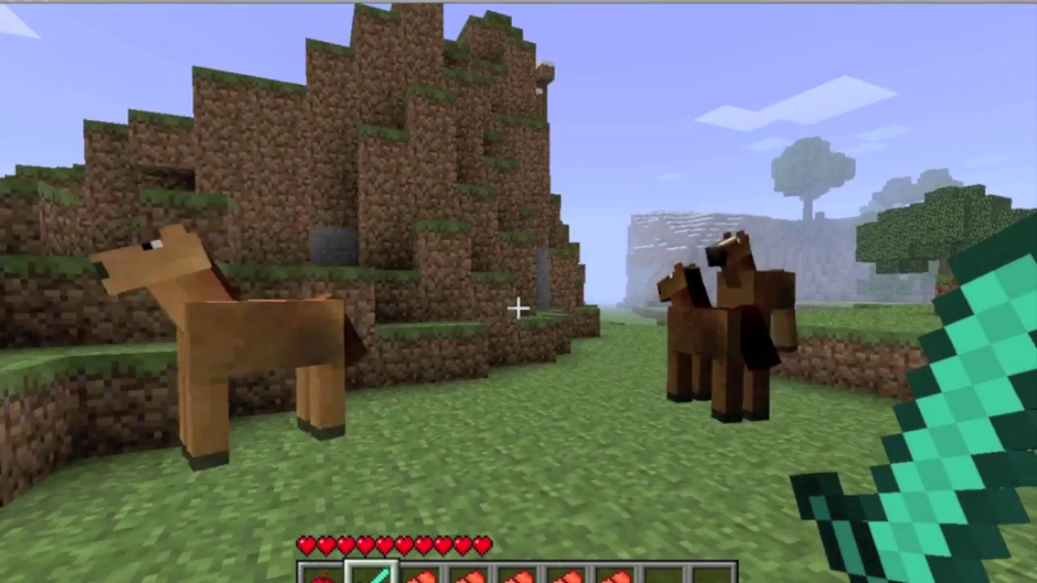
Walk to the horse by the cliff, saddle it and mount it.
scroll(519, 308, "down", 1)
scroll(518, 308, "up", 2)
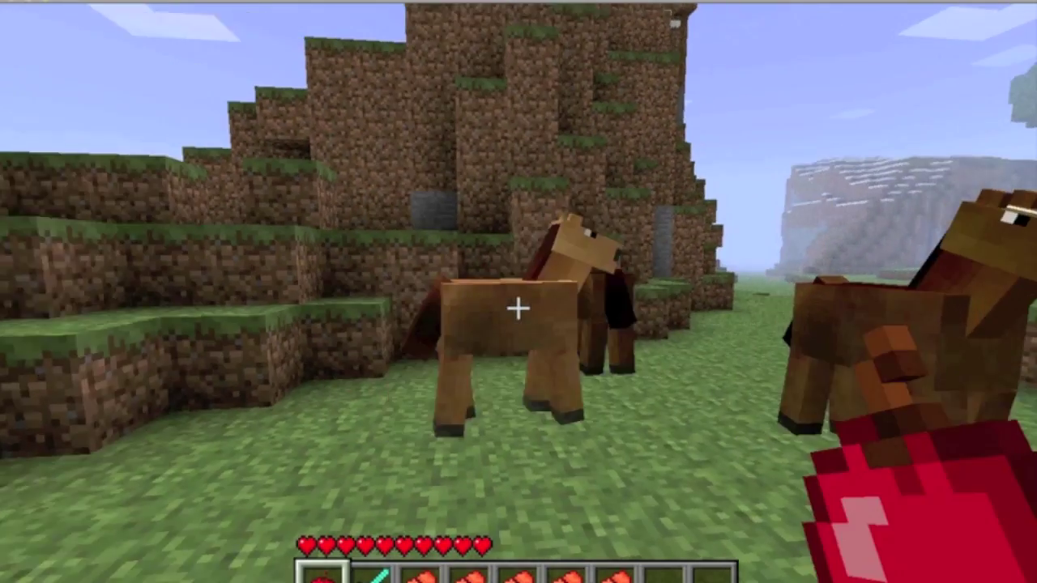
key("w")
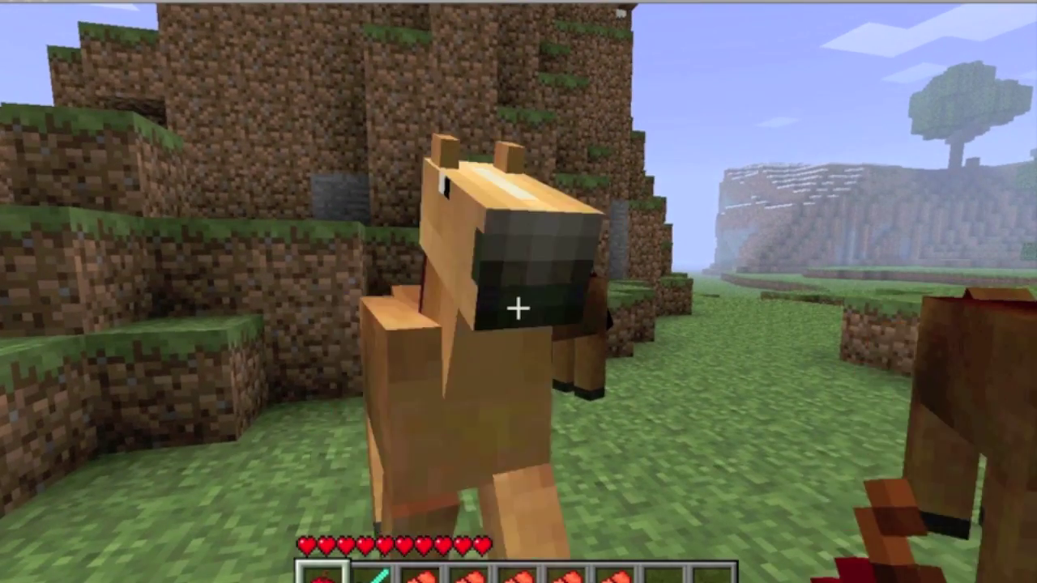
scroll(518, 307, "down", 2)
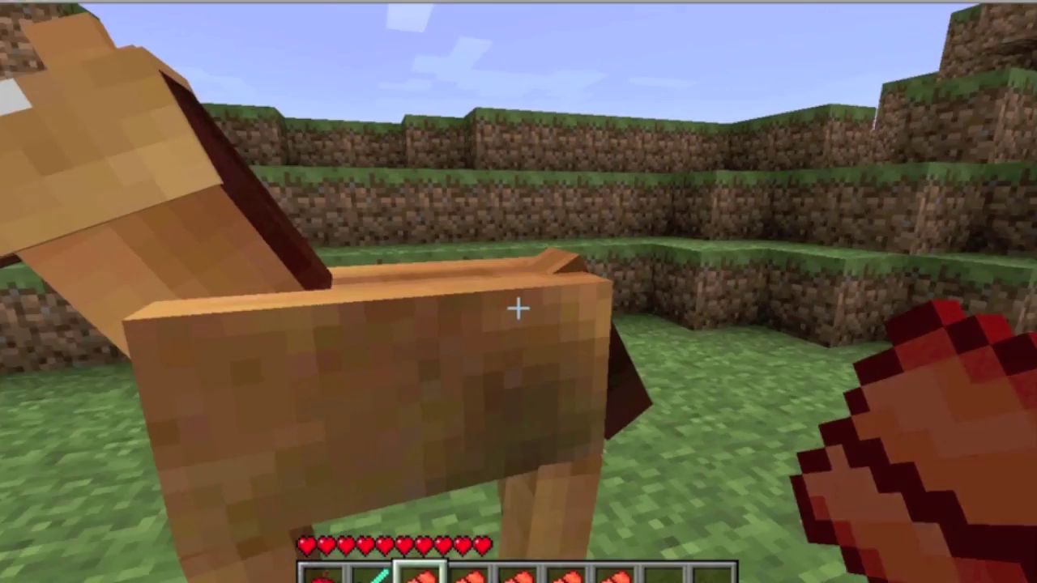
right_click(519, 308)
right_click(518, 307)
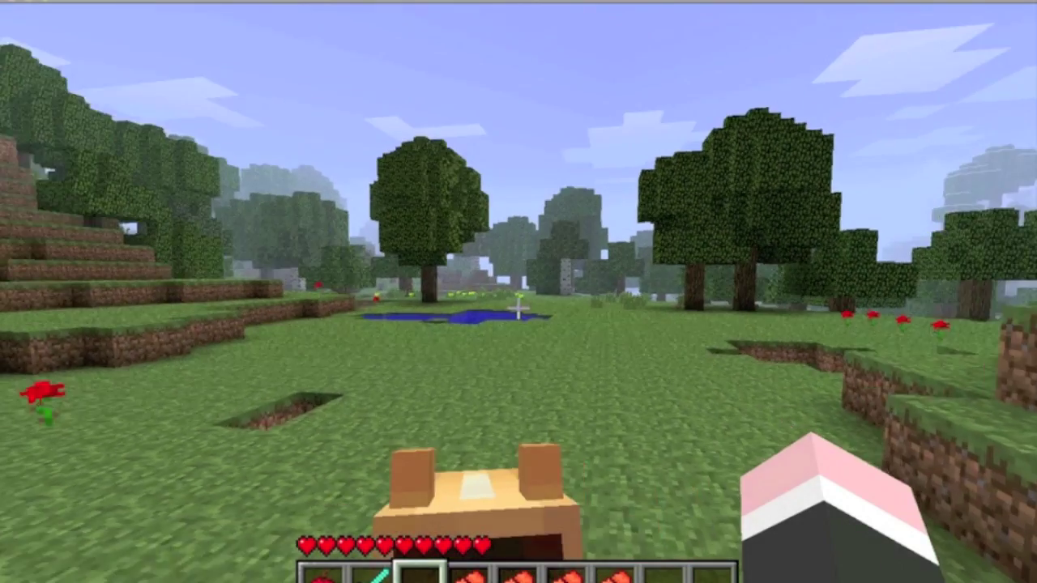
Ride the horse past the trees and pond toward the meadow with horses.
key("w")
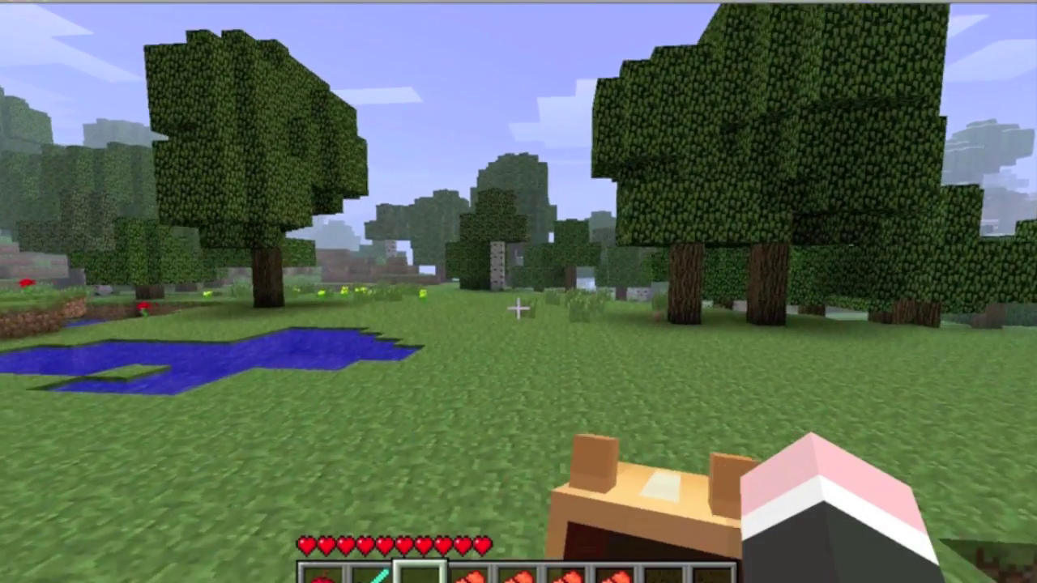
key("w")
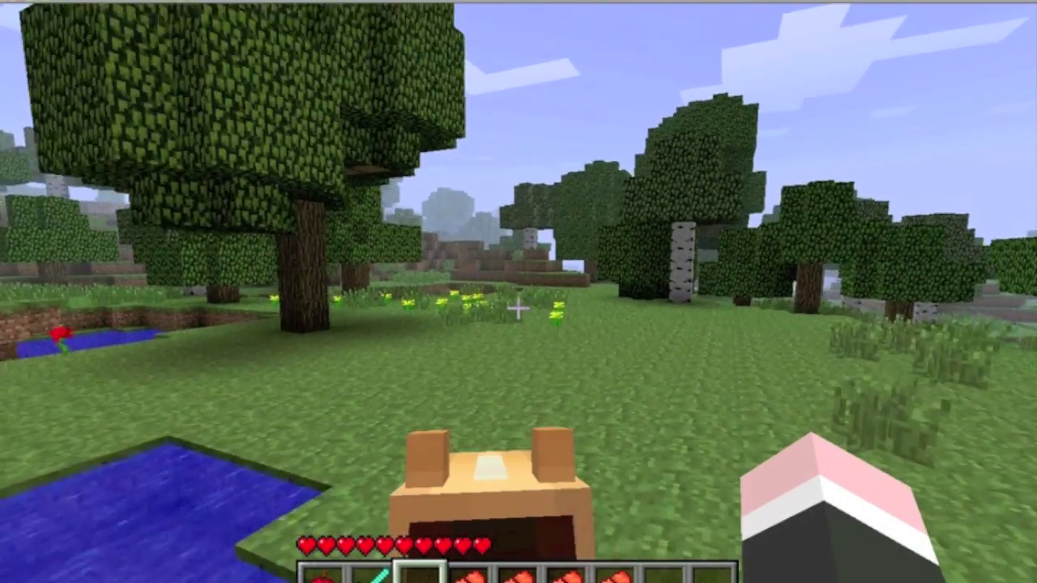
key("w")
key("w")
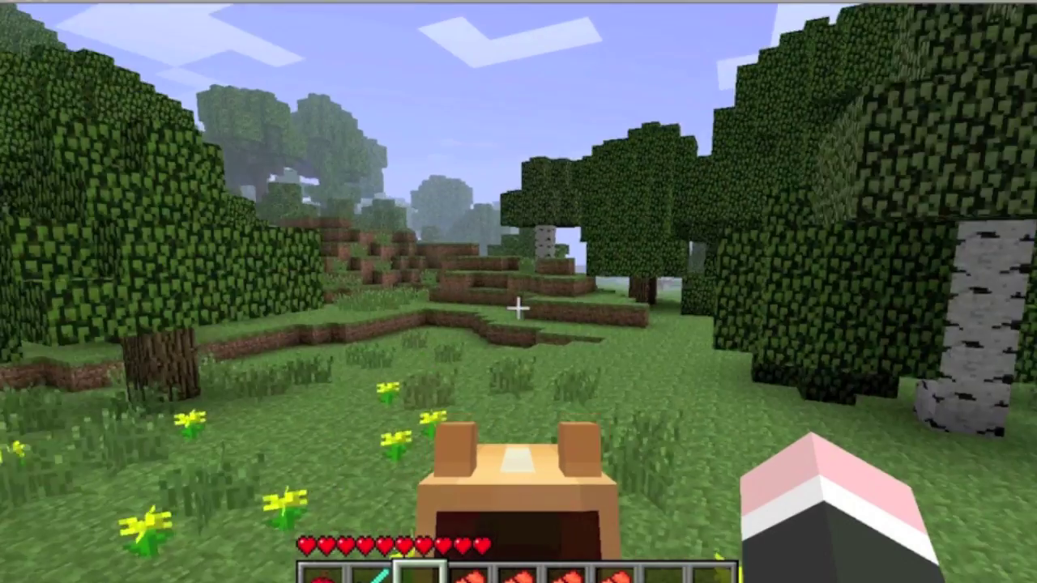
key("w")
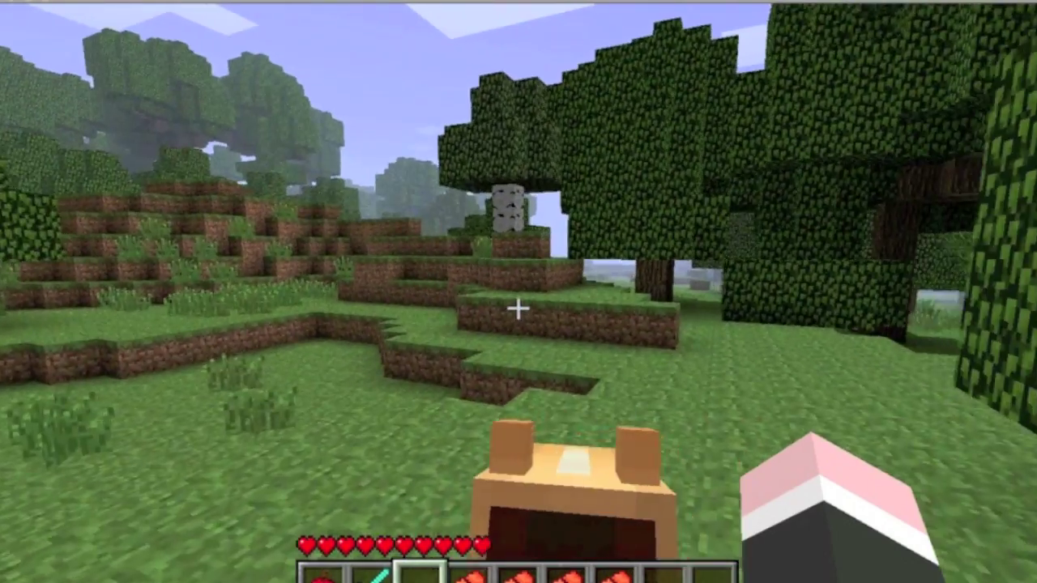
key("w")
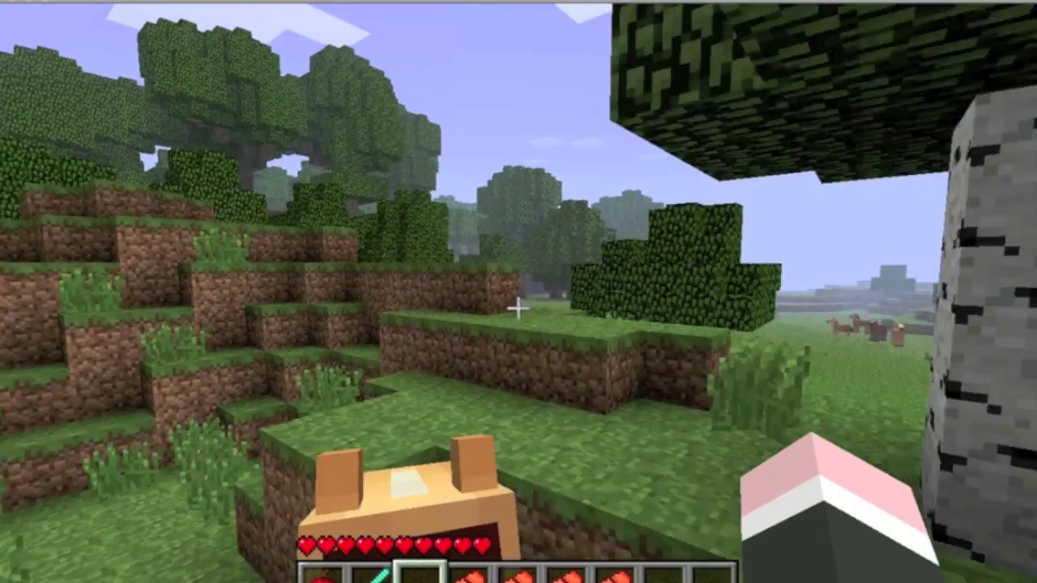
key("w")
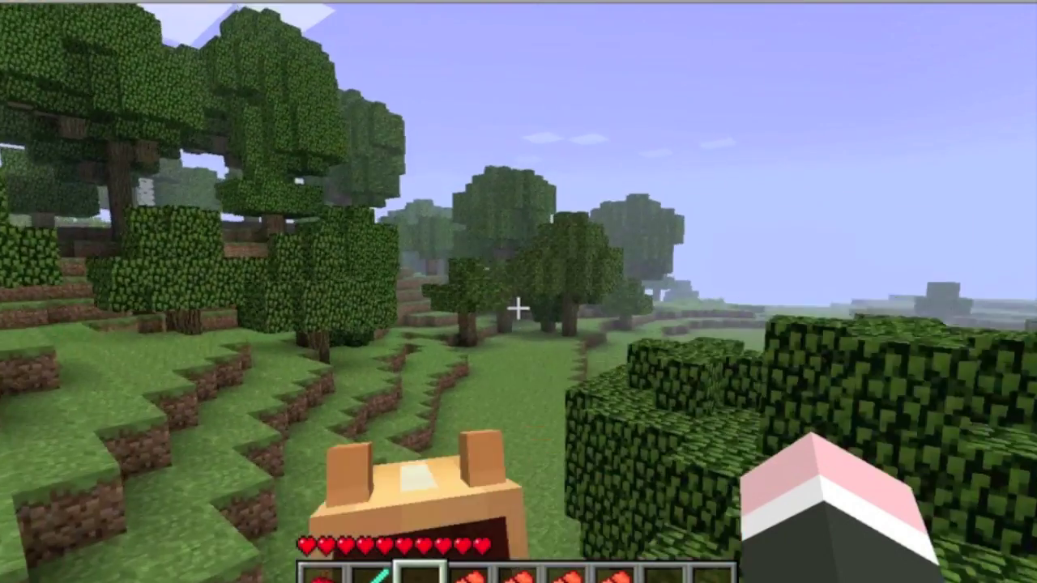